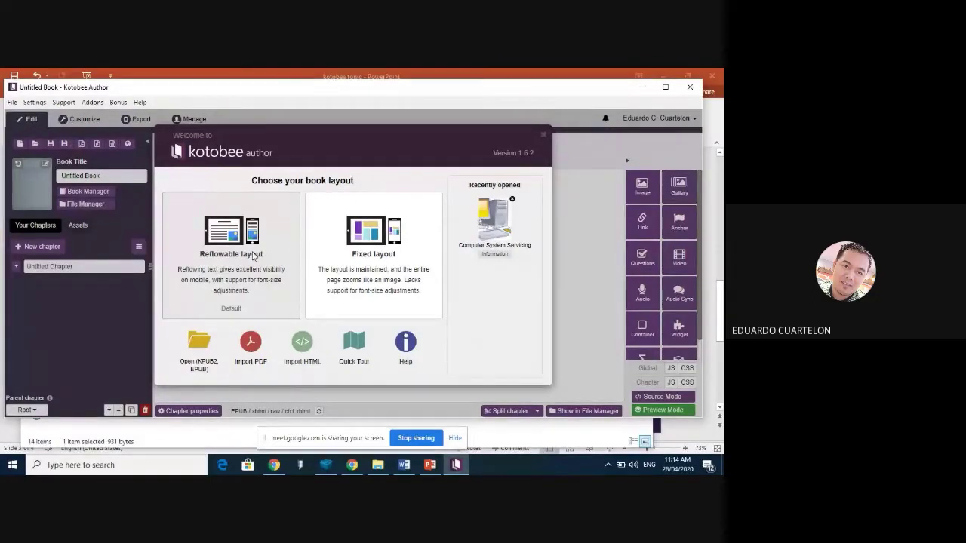
Step: Start a new book with the reflowable layout and place the cursor in the empty chapter
{"action": "left_click", "coordinate": [253, 257]}
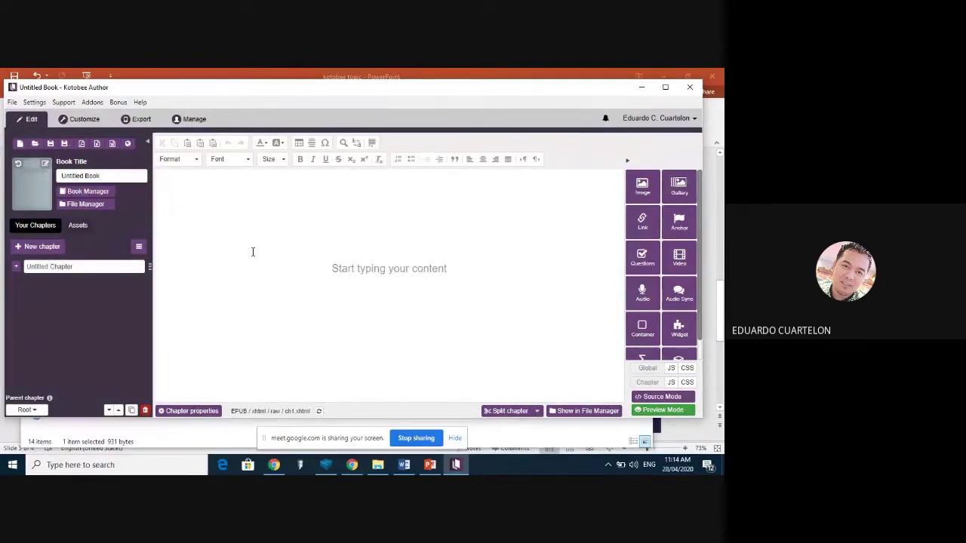
{"action": "left_click", "coordinate": [202, 196]}
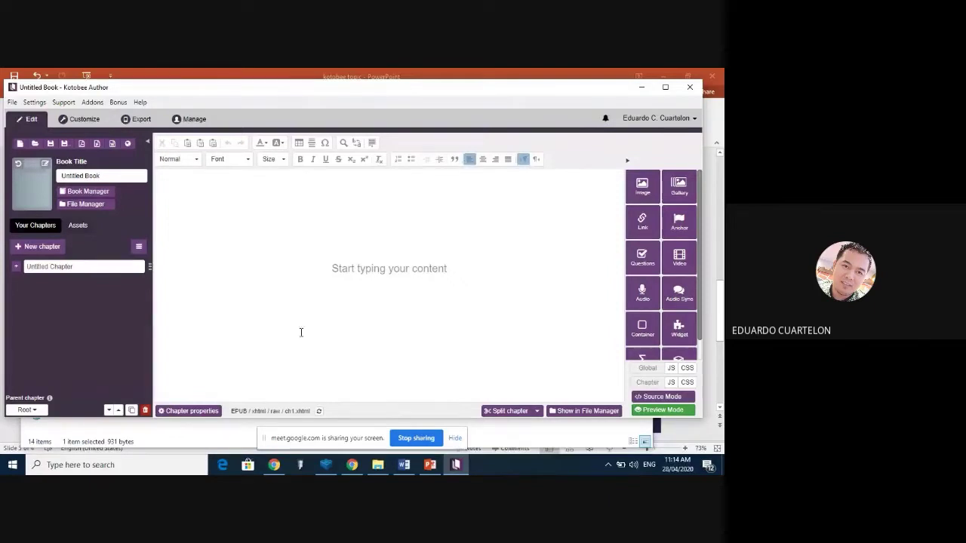
Step: Switch to the chs document in Word and copy the text from "A computer is a programmable device" through the CPU (Central Processing Unit) paragraph
{"action": "left_click", "coordinate": [404, 466]}
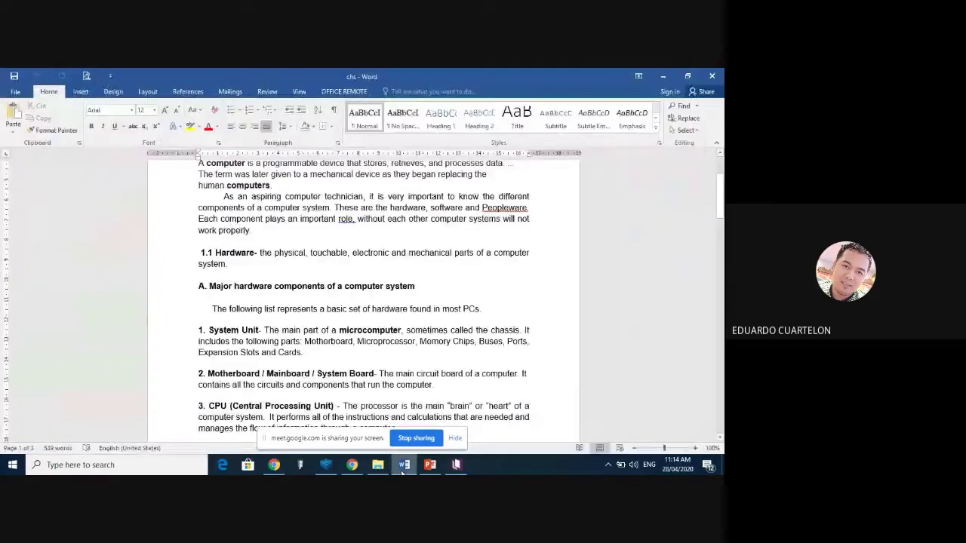
{"action": "left_click_drag", "start_coordinate": [722, 211], "coordinate": [721, 185]}
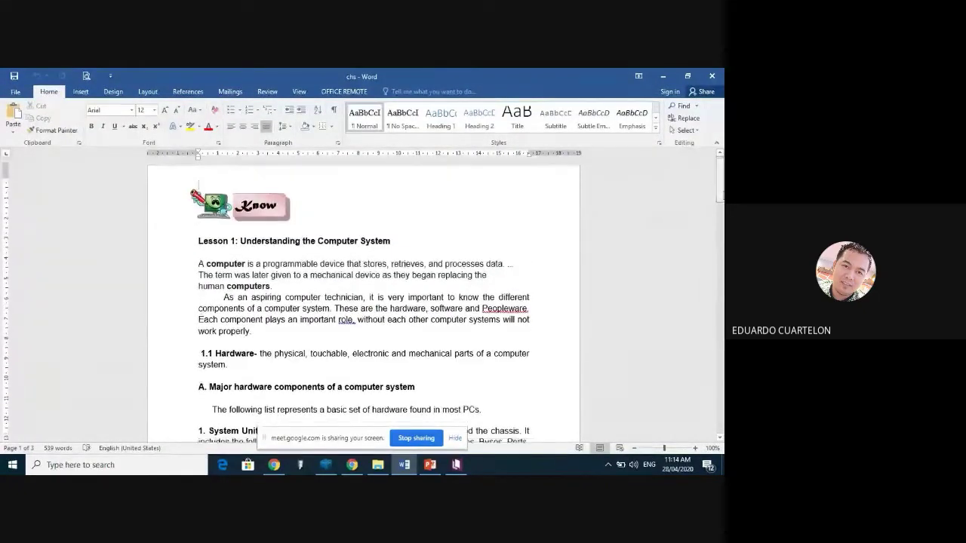
{"action": "left_click_drag", "start_coordinate": [197, 262], "coordinate": [396, 367]}
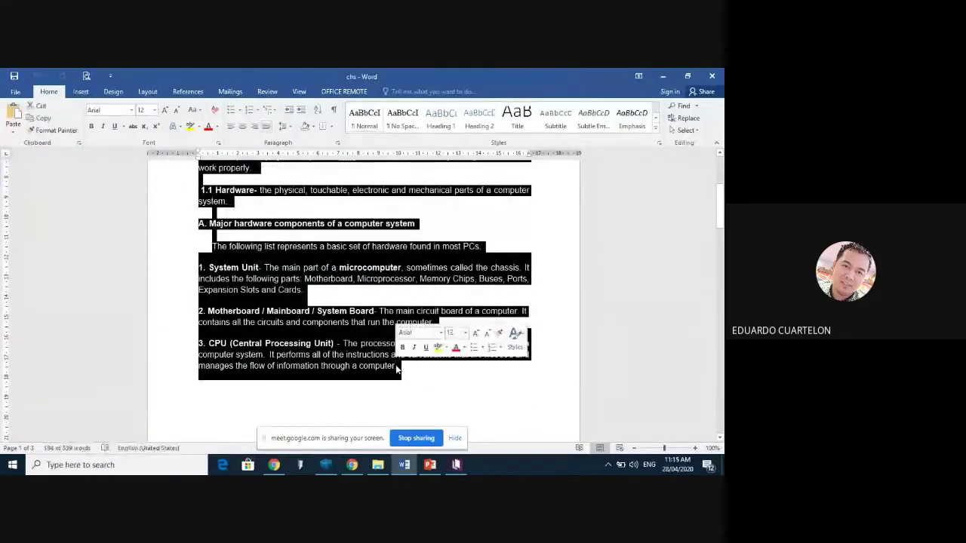
{"action": "key", "text": "ctrl+c"}
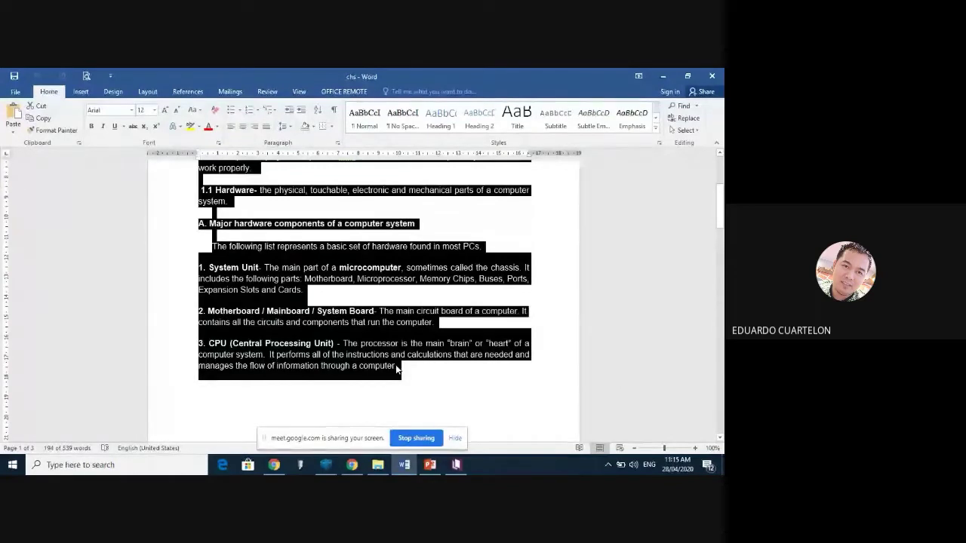
Step: Switch back to Kotobee Author and paste the copied lesson text into the empty chapter
{"action": "left_click", "coordinate": [456, 465]}
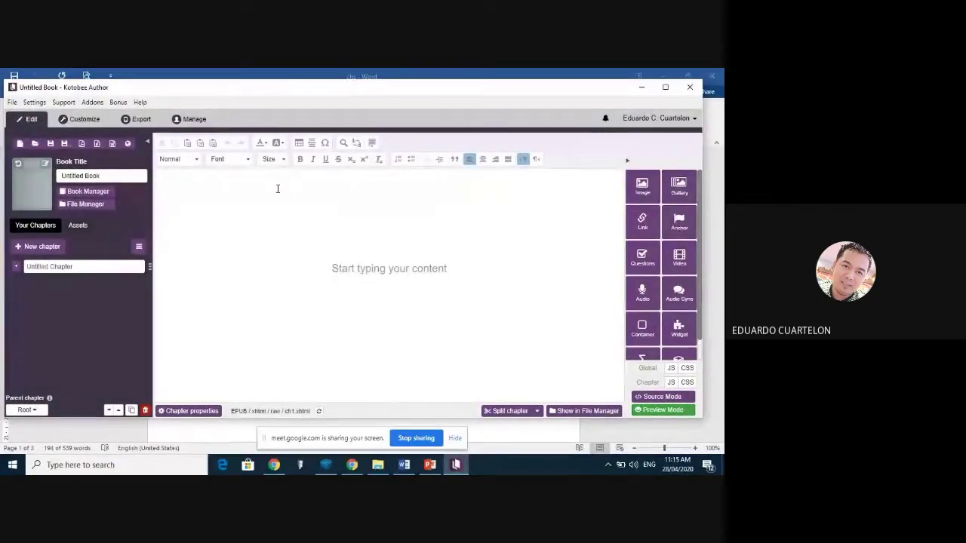
{"action": "left_click", "coordinate": [258, 206]}
{"action": "key", "text": "ctrl+v"}
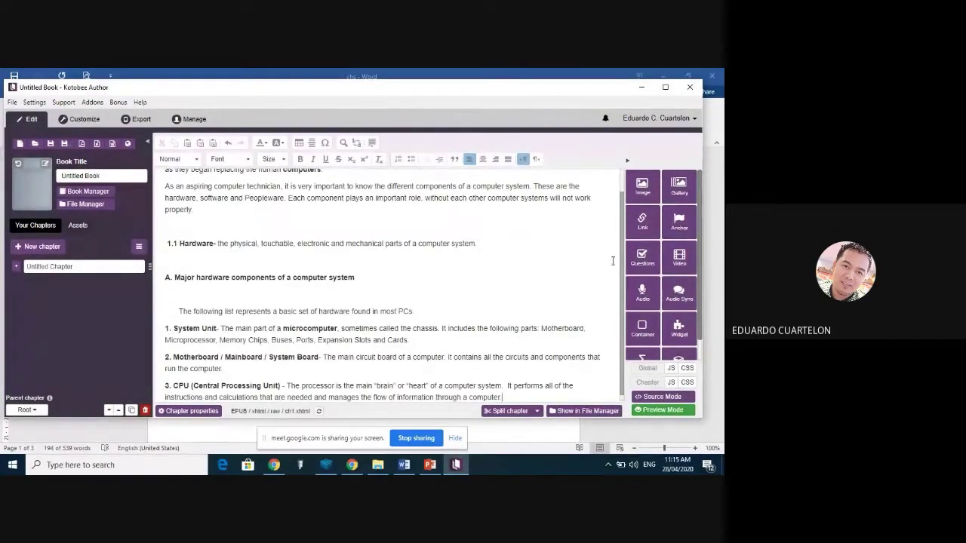
{"action": "left_click_drag", "start_coordinate": [623, 266], "coordinate": [624, 234]}
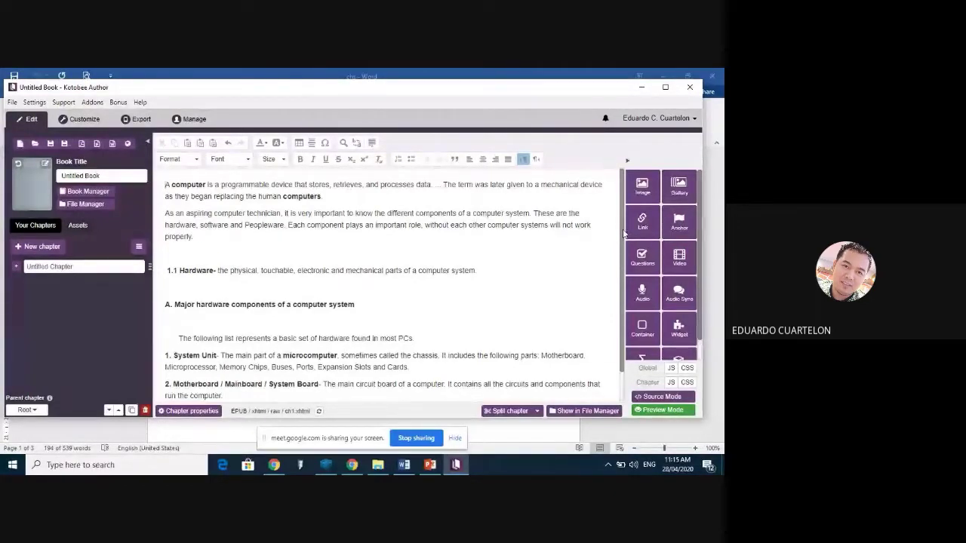
Step: Preview the book in the customization view with the Samsung Galaxy S4 as the platform
{"action": "left_click", "coordinate": [74, 119]}
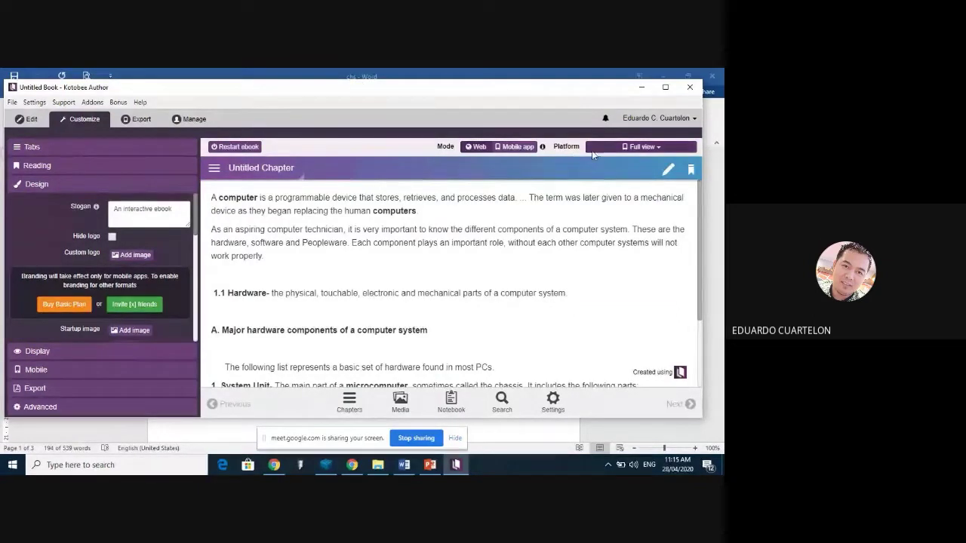
{"action": "left_click", "coordinate": [654, 150]}
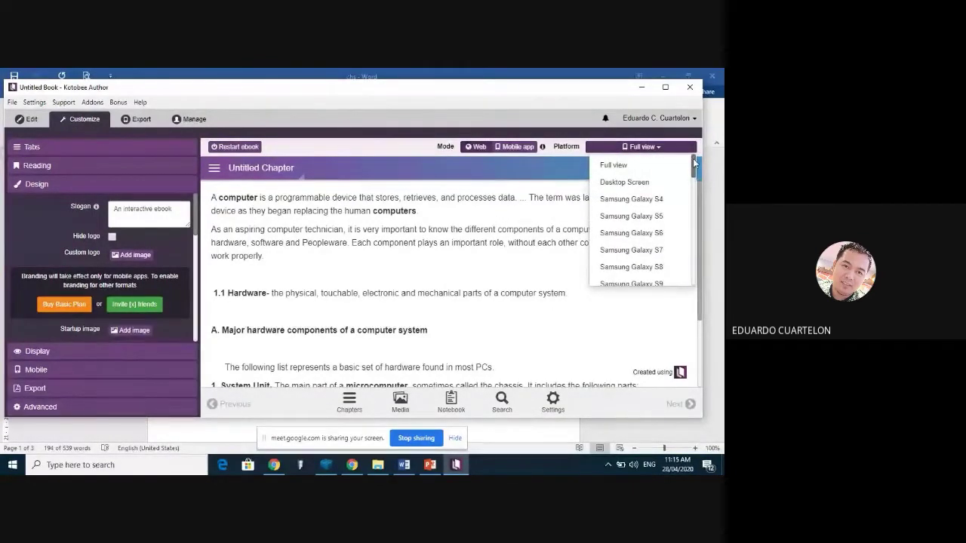
{"action": "mouse_move", "coordinate": [694, 163]}
{"action": "left_mouse_down"}
{"action": "mouse_move", "coordinate": [691, 216]}
{"action": "mouse_move", "coordinate": [689, 166]}
{"action": "left_mouse_up"}
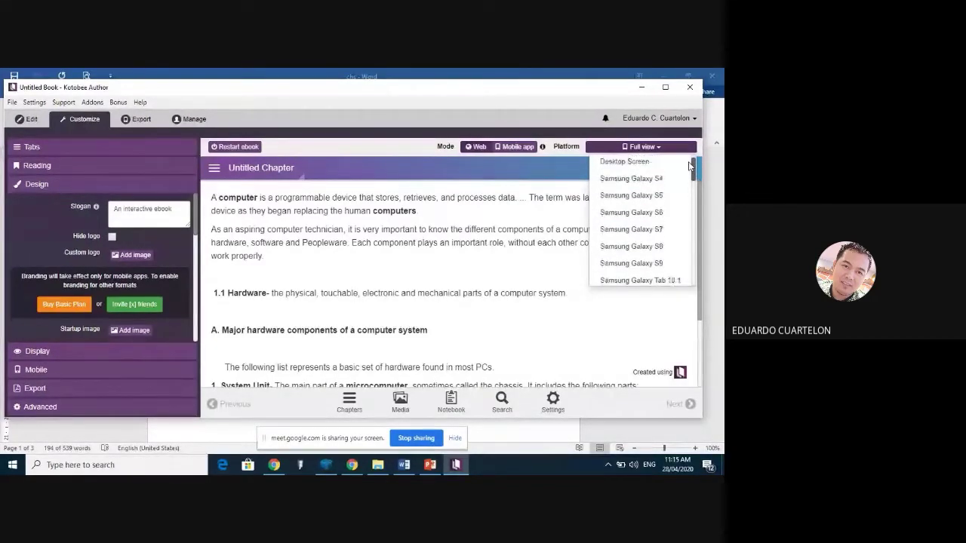
{"action": "left_click", "coordinate": [635, 185]}
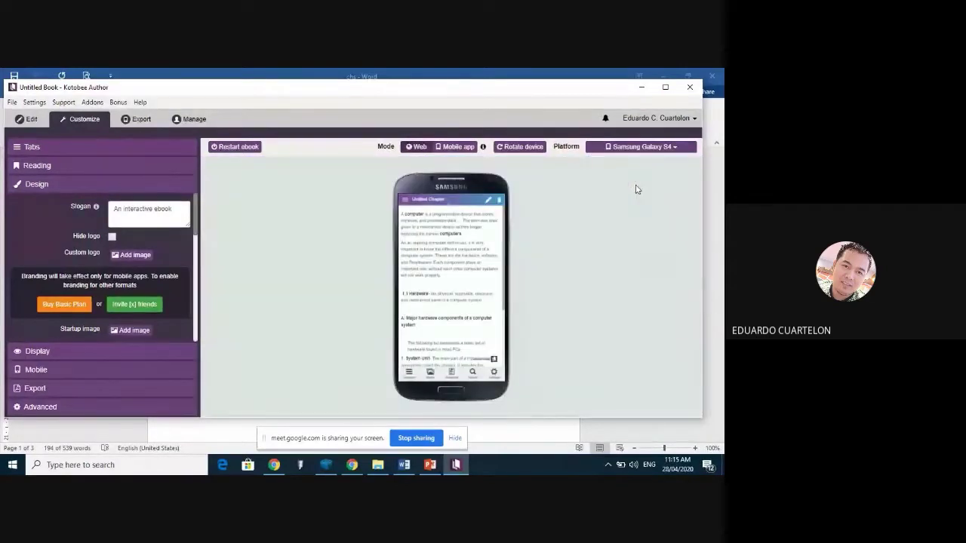
Step: Preview the book on the Samsung Galaxy Tab S2 platform and rotate the device to check its orientations
{"action": "left_click", "coordinate": [662, 151]}
{"action": "mouse_move", "coordinate": [690, 178]}
{"action": "left_mouse_down"}
{"action": "mouse_move", "coordinate": [691, 200]}
{"action": "mouse_move", "coordinate": [689, 186]}
{"action": "left_mouse_up"}
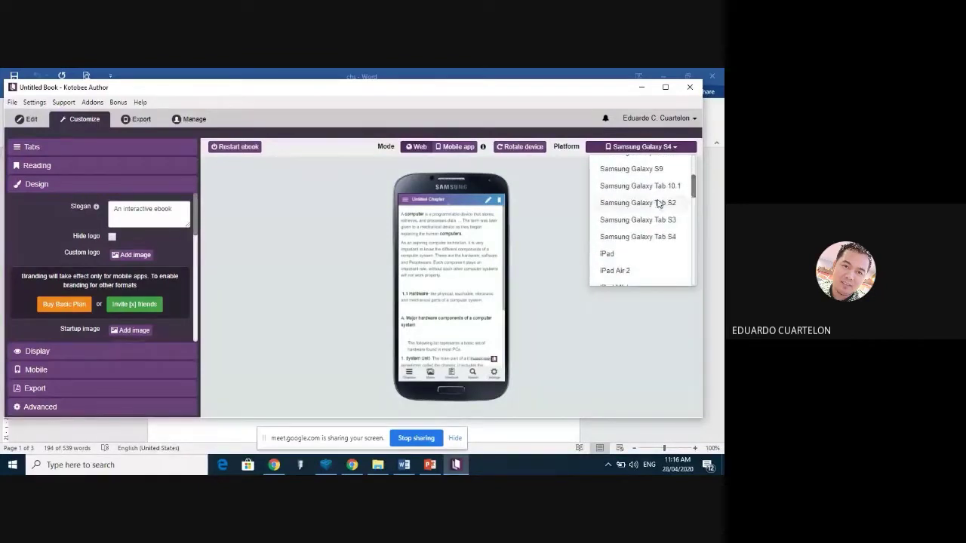
{"action": "left_click", "coordinate": [658, 201]}
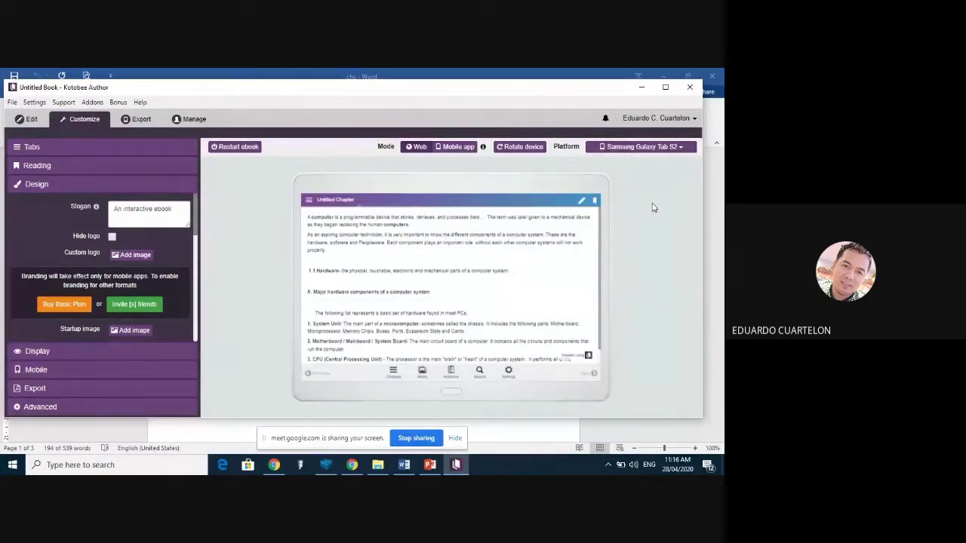
{"action": "left_click", "coordinate": [518, 147]}
{"action": "left_click", "coordinate": [519, 148]}
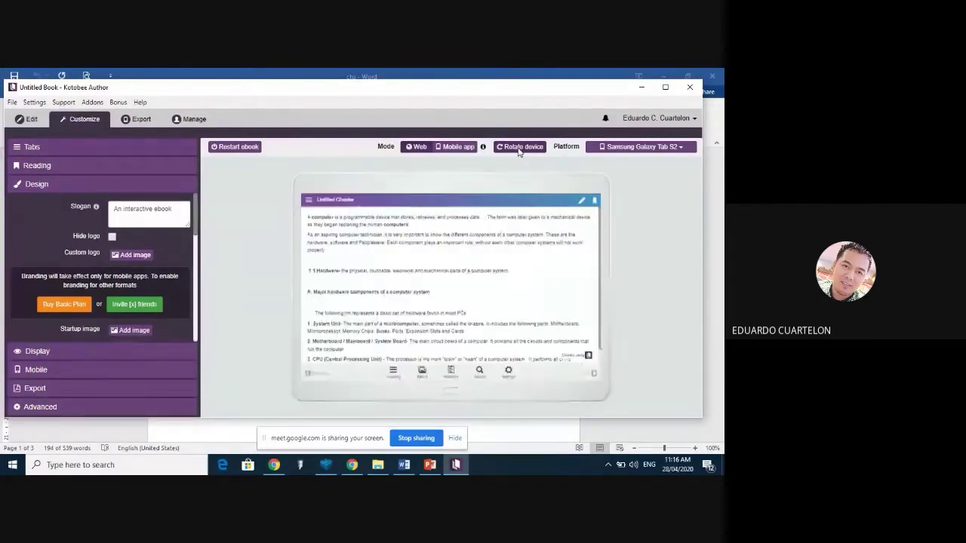
{"action": "left_click", "coordinate": [519, 149]}
{"action": "left_click", "coordinate": [519, 149]}
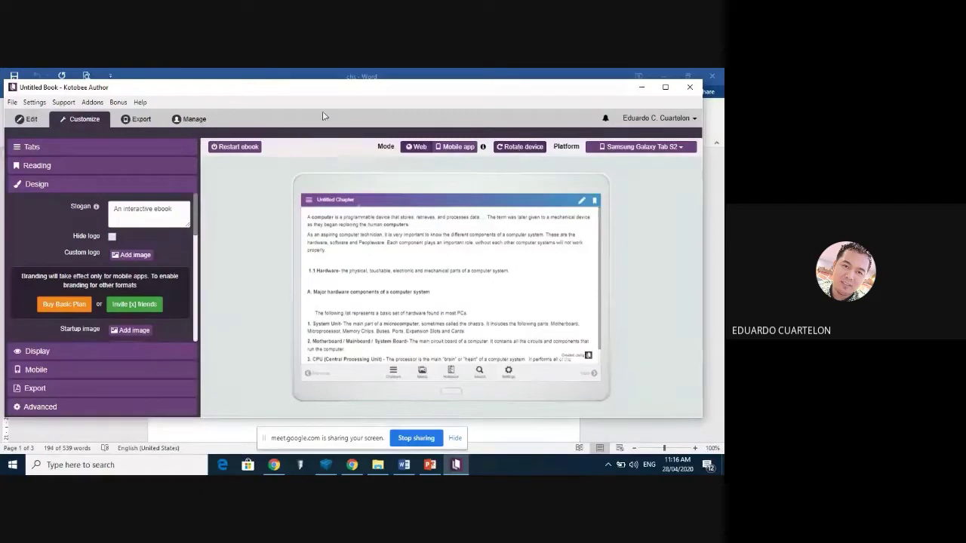
Step: Return to editing the chapter and add two blank lines above the first paragraph, leaving the cursor on a blank line
{"action": "left_click", "coordinate": [29, 119]}
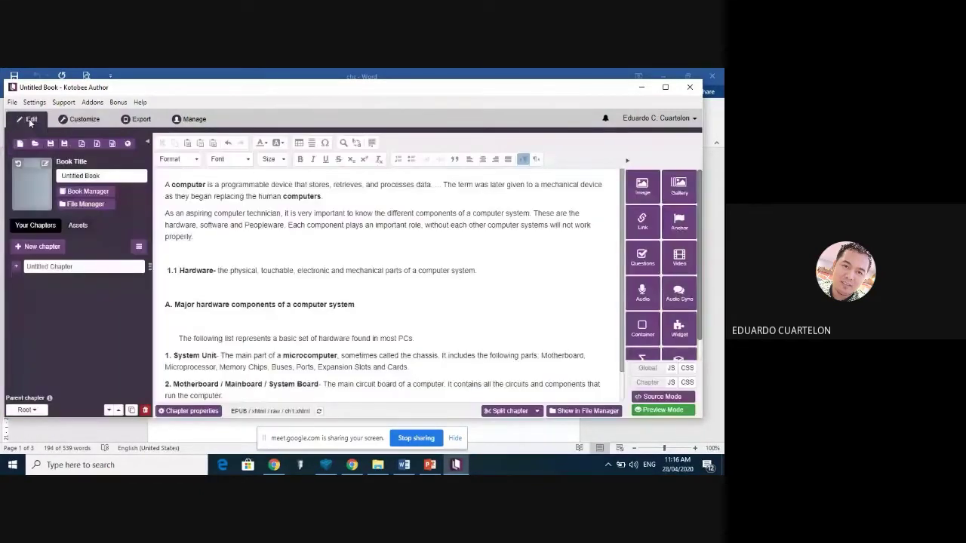
{"action": "left_click", "coordinate": [165, 185]}
{"action": "key", "text": "Return"}
{"action": "key", "text": "Return"}
{"action": "key", "text": "Up"}
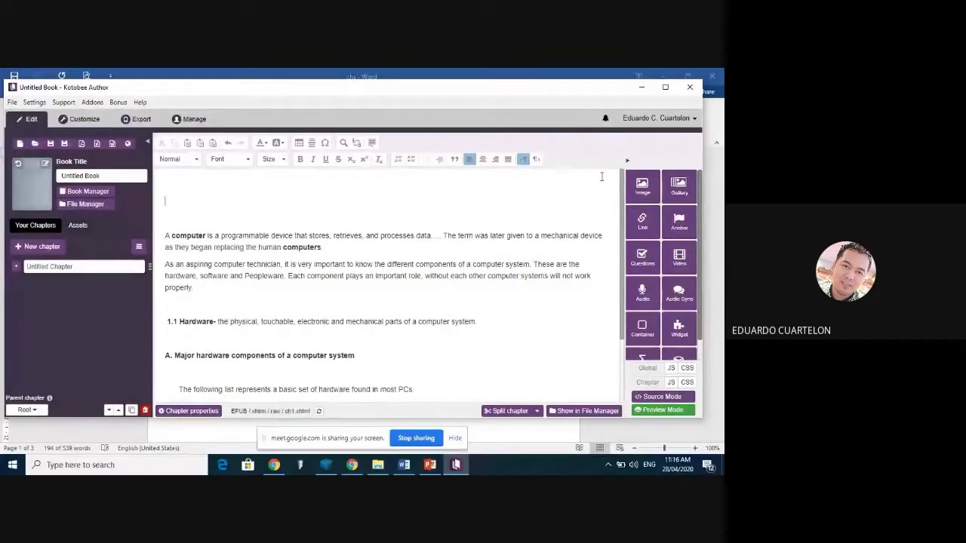
Step: Begin inserting an image at the cursor and browse to the Desktop folder for its file
{"action": "left_click", "coordinate": [647, 191]}
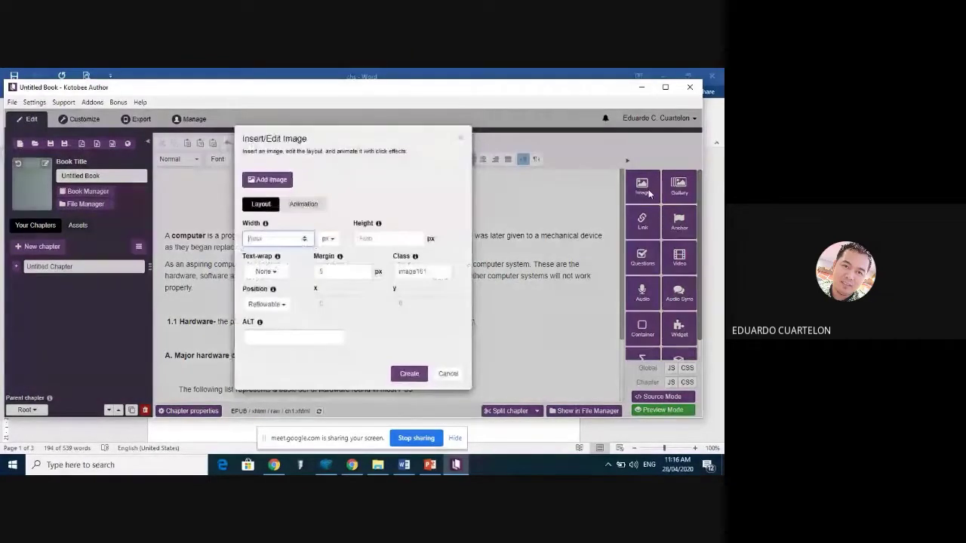
{"action": "left_click", "coordinate": [265, 181]}
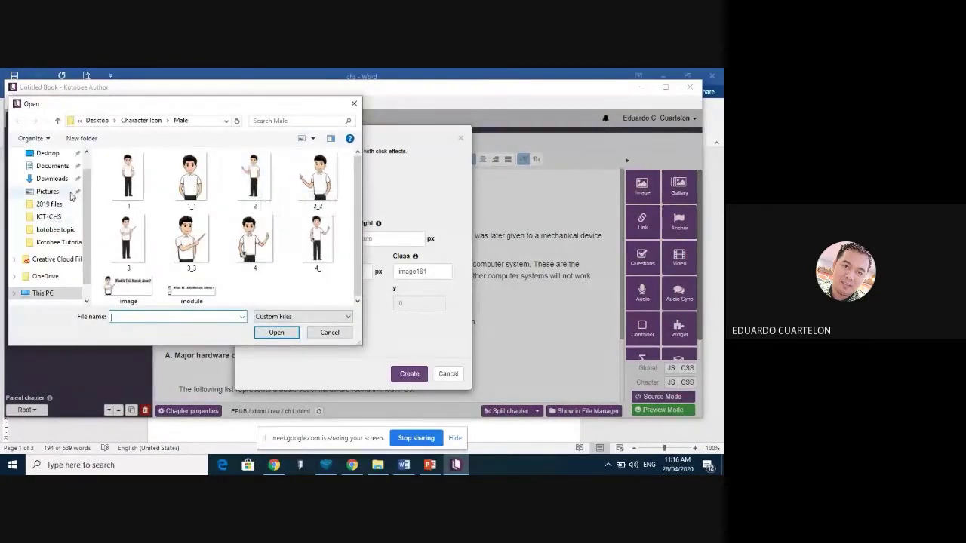
{"action": "left_click", "coordinate": [46, 153]}
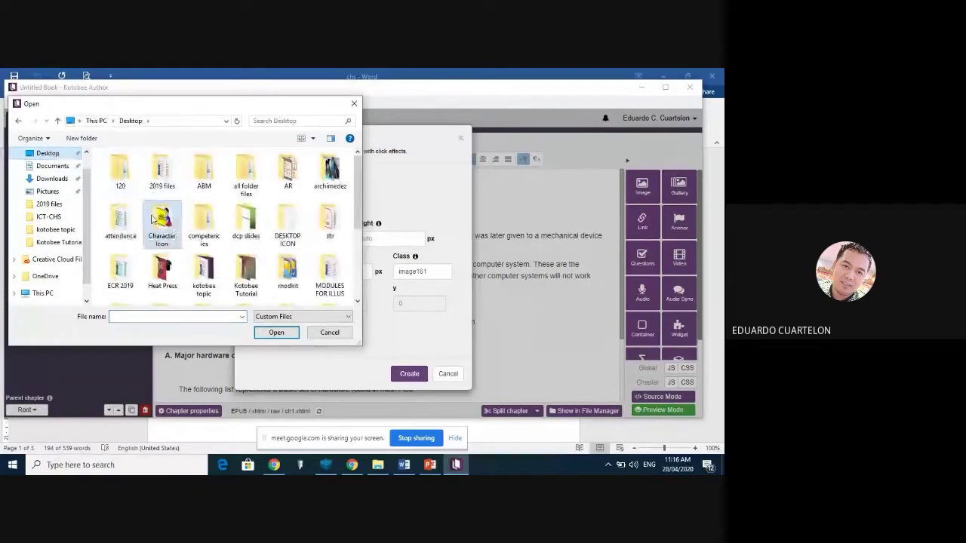
{"action": "key", "text": "k"}
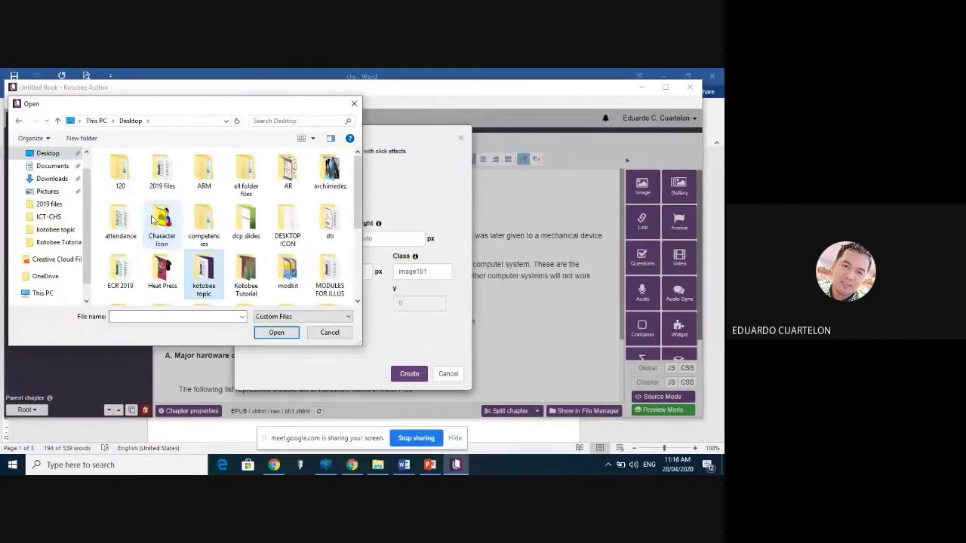
{"action": "key", "text": "Return"}
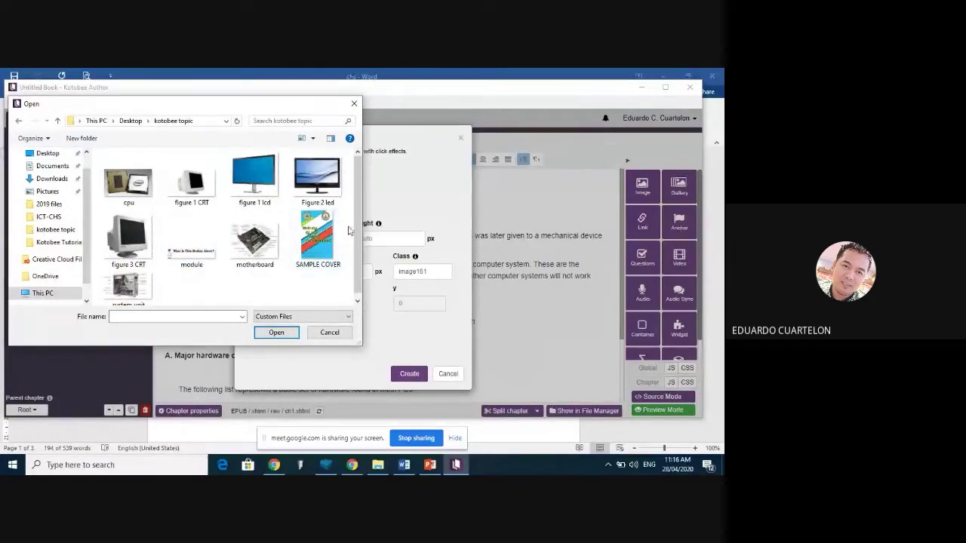
{"action": "scroll", "coordinate": [353, 254], "scroll_direction": "down", "scroll_amount": 1}
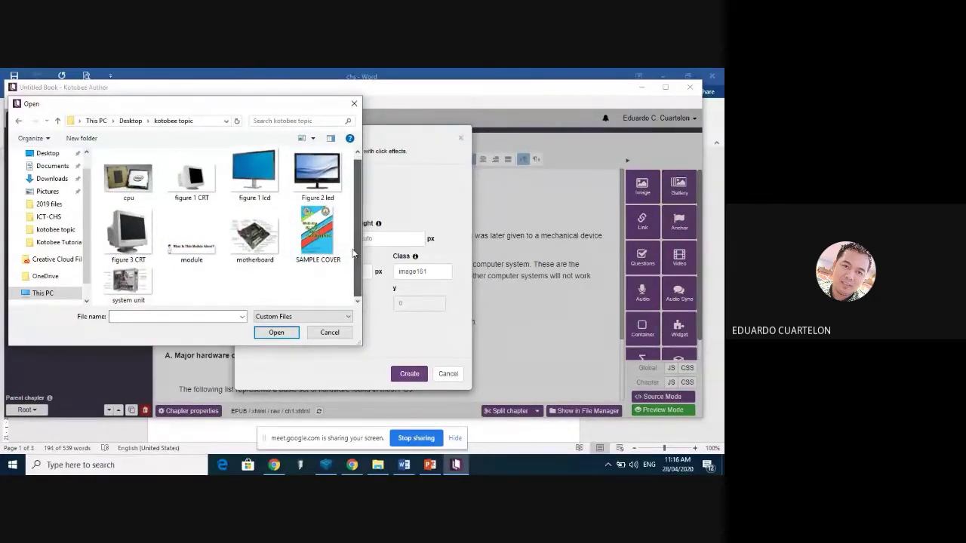
{"action": "left_click", "coordinate": [18, 122]}
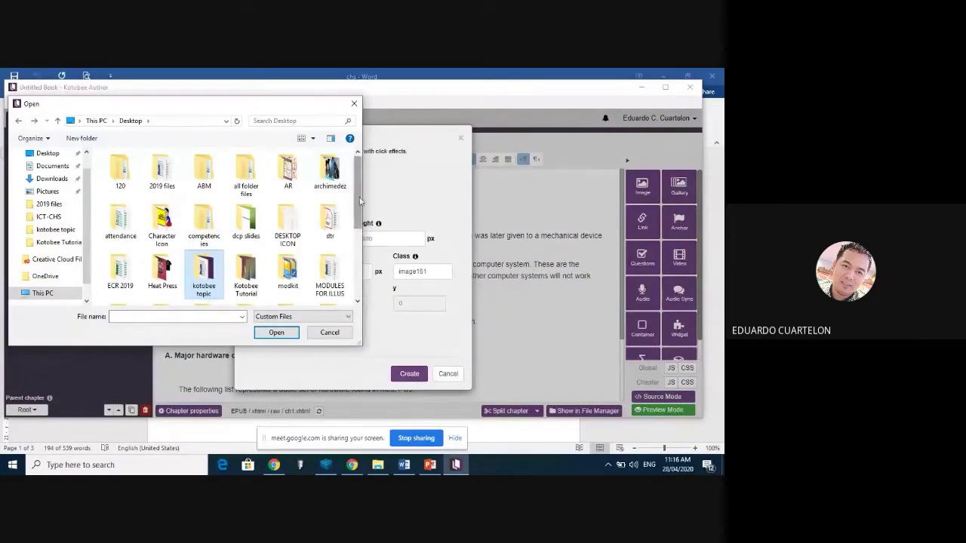
{"action": "scroll", "coordinate": [352, 249], "scroll_direction": "down", "scroll_amount": 2}
{"action": "scroll", "coordinate": [351, 249], "scroll_direction": "up", "scroll_amount": 2}
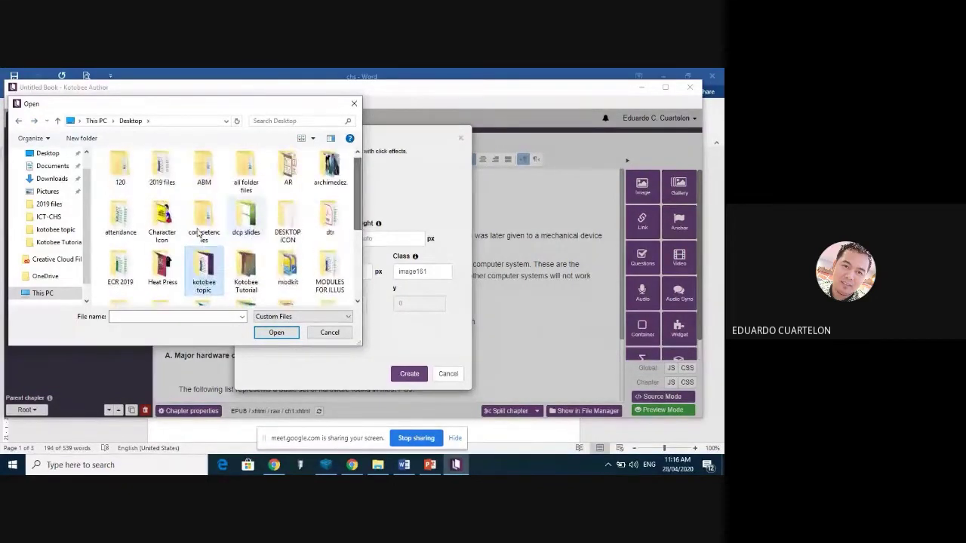
Step: Choose the module image from the Male subfolder of Character Icon
{"action": "double_click", "coordinate": [151, 236]}
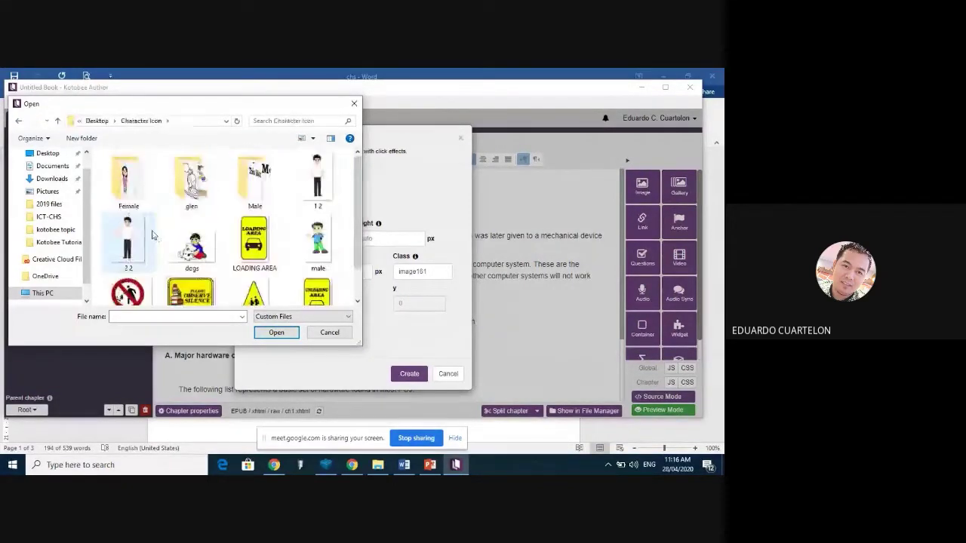
{"action": "double_click", "coordinate": [255, 181]}
{"action": "left_click", "coordinate": [195, 292]}
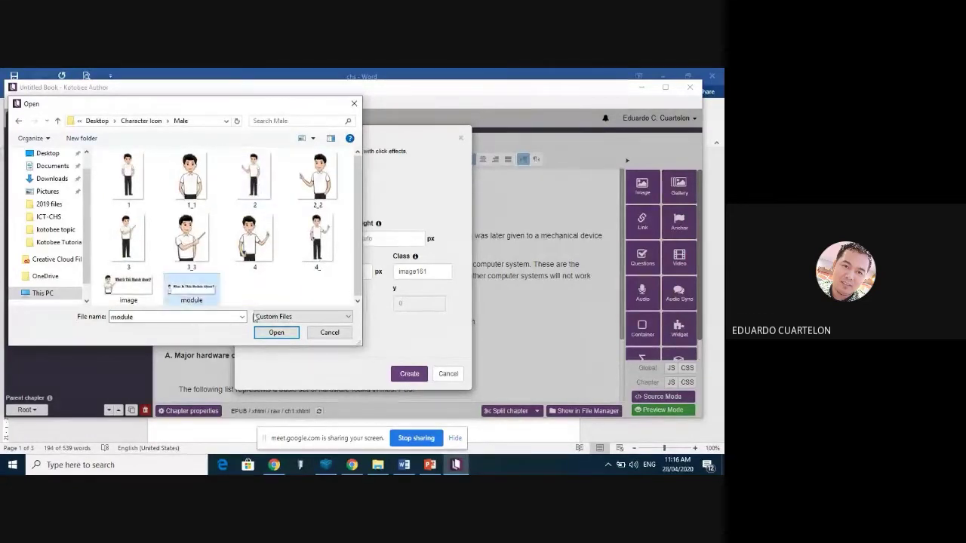
{"action": "left_click", "coordinate": [276, 332]}
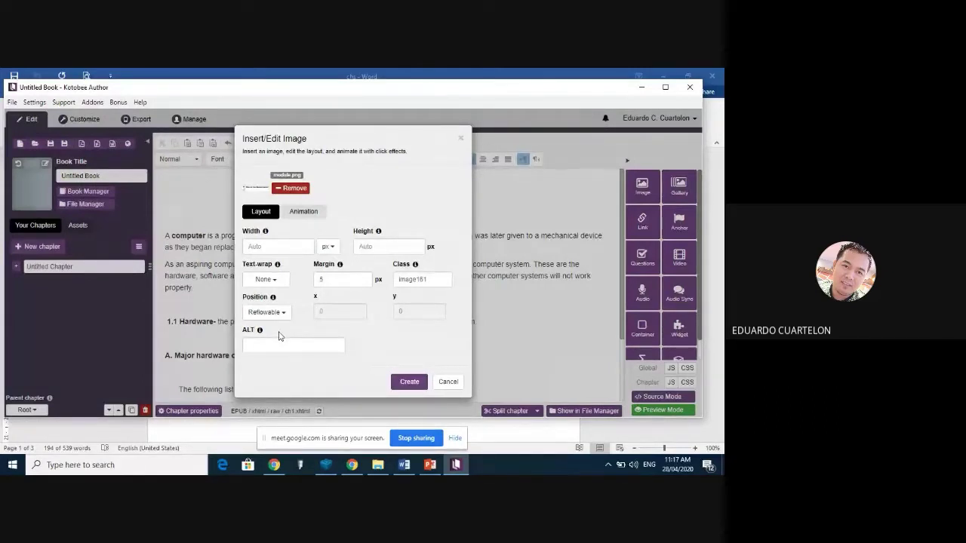
Step: Insert the module image with a height of 60 px, a margin of 0 px and the Fixed position
{"action": "left_click", "coordinate": [372, 247]}
{"action": "type", "text": "60"}
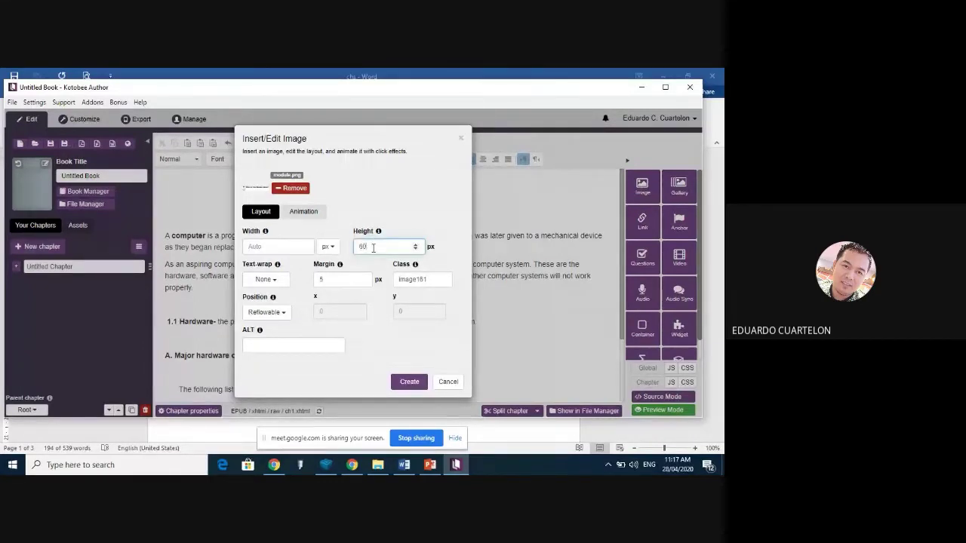
{"action": "left_click", "coordinate": [327, 279]}
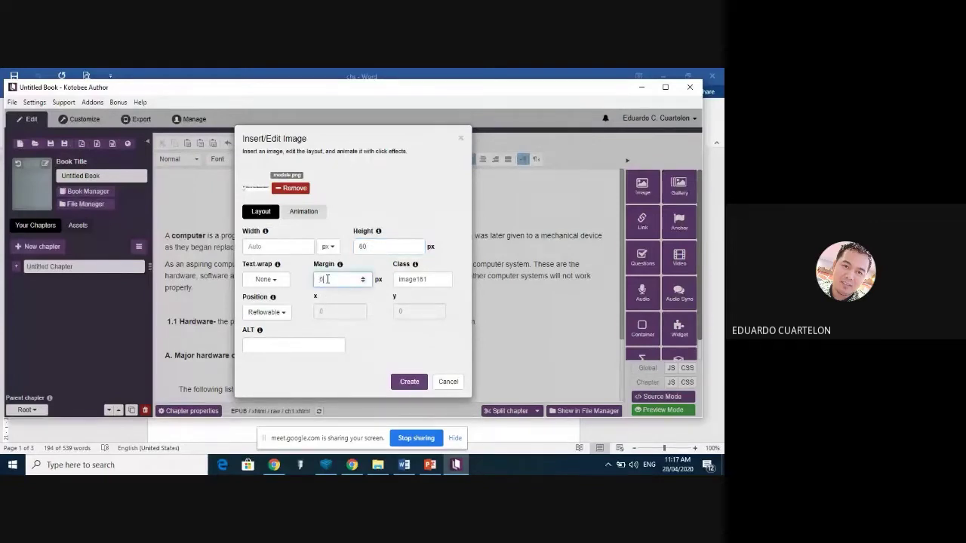
{"action": "left_click", "coordinate": [283, 312]}
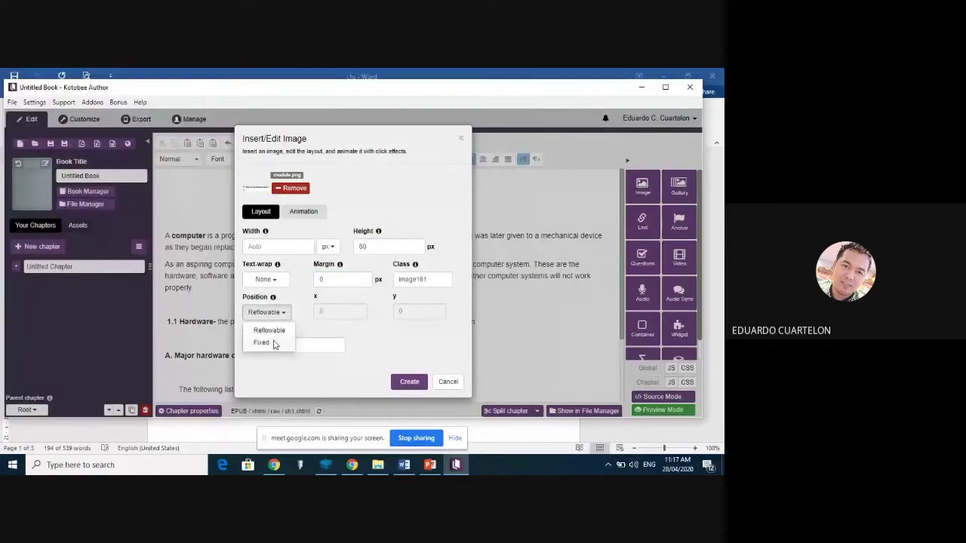
{"action": "left_click", "coordinate": [275, 344]}
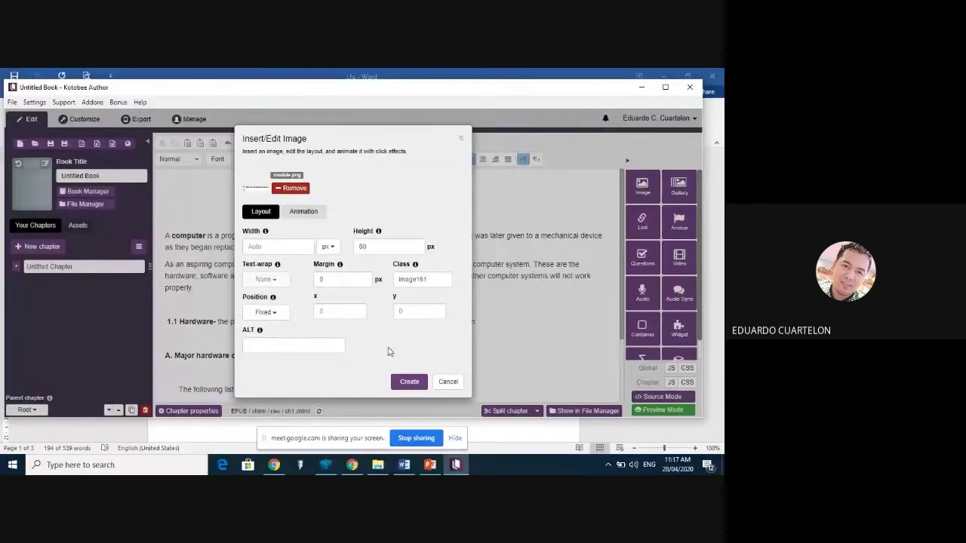
{"action": "left_click", "coordinate": [407, 381]}
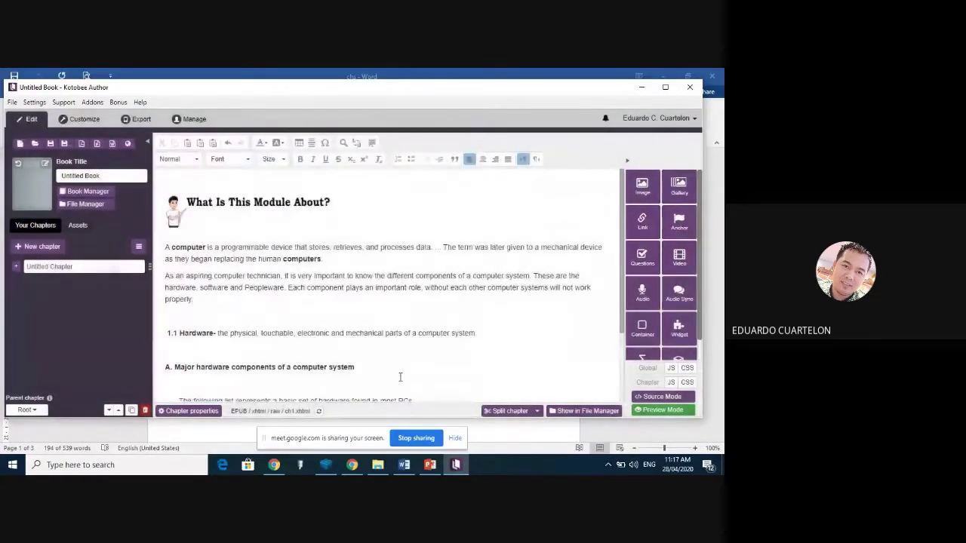
Step: Preview the chapter with the inserted module image on the Samsung Galaxy Tab S3 platform
{"action": "left_click", "coordinate": [184, 218]}
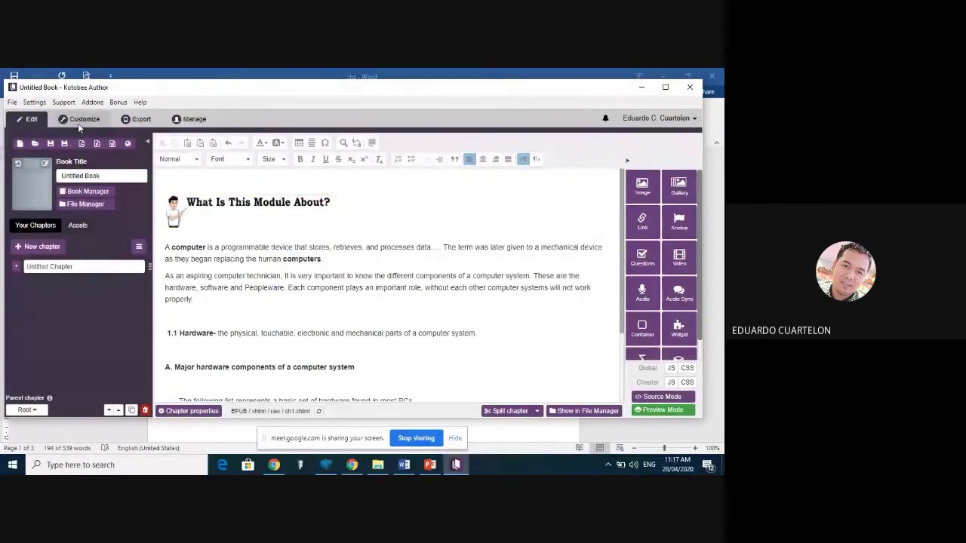
{"action": "left_click", "coordinate": [78, 123]}
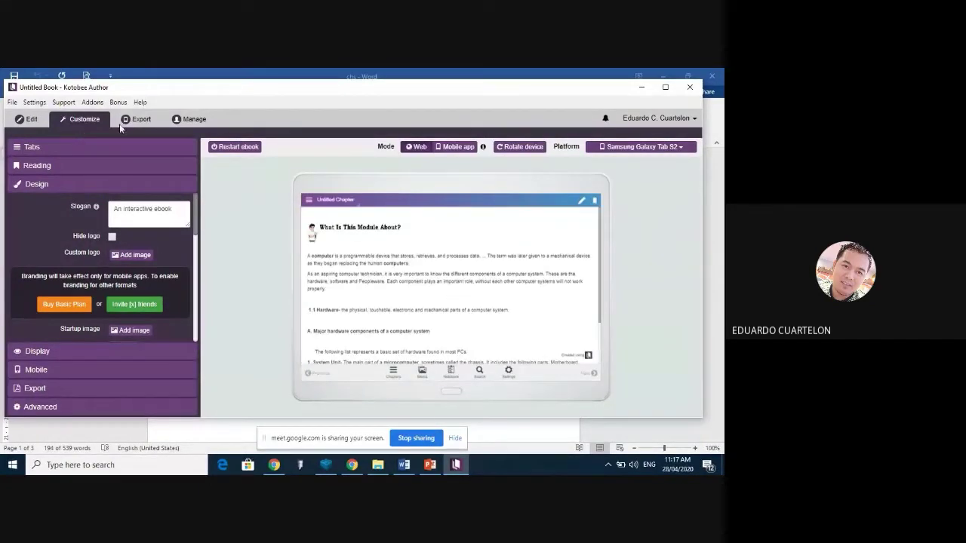
{"action": "left_click", "coordinate": [673, 147]}
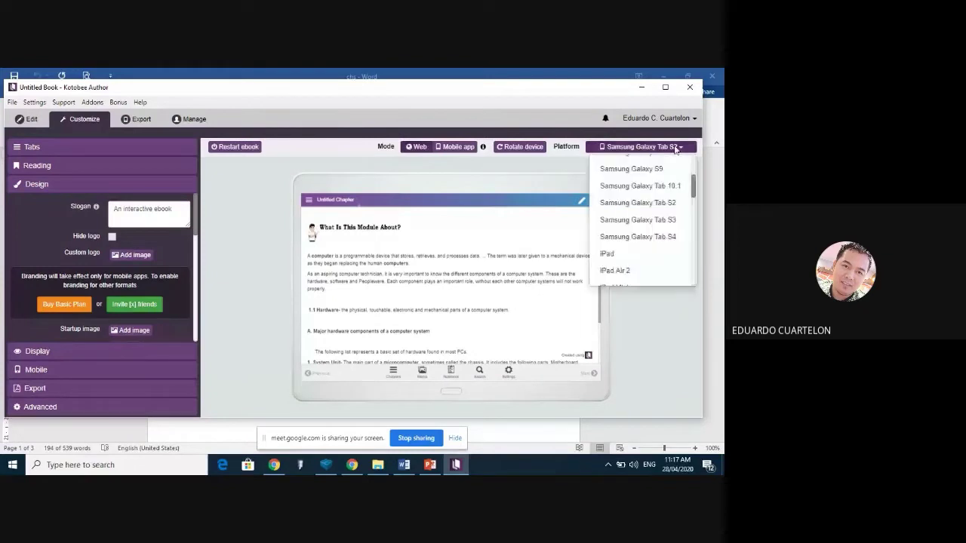
{"action": "left_click", "coordinate": [659, 219]}
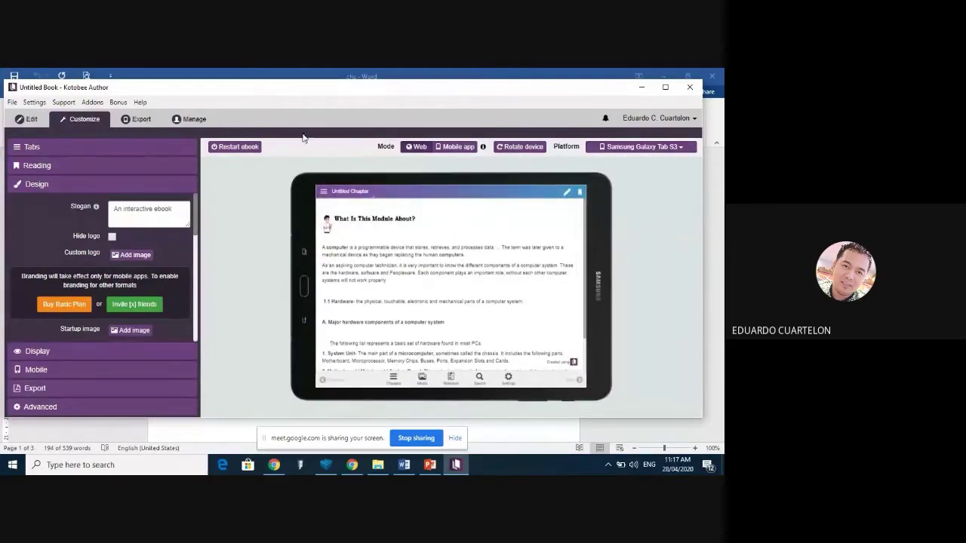
Step: Return to editing the chapter and add two blank lines after the paragraph starting "As an aspiring computer technician"
{"action": "left_click", "coordinate": [21, 122]}
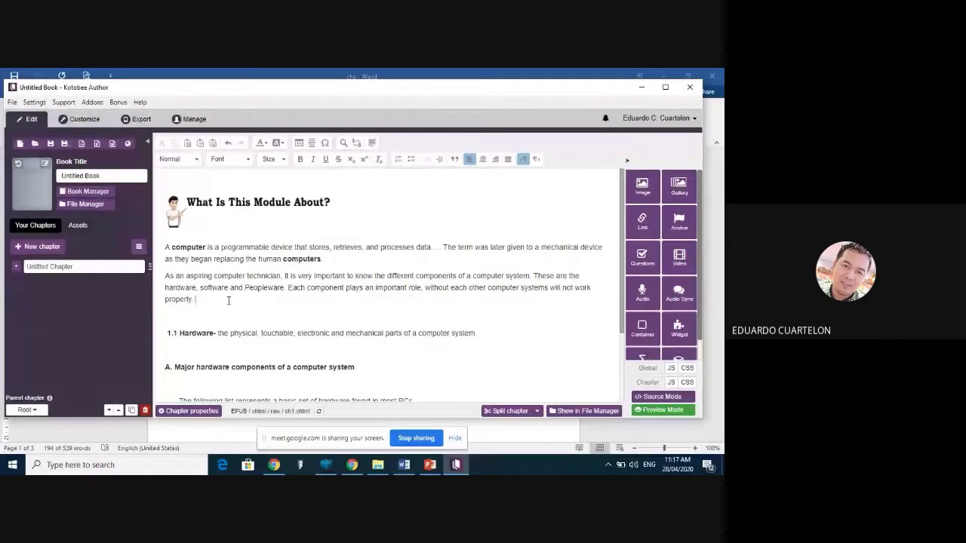
{"action": "key", "text": "Return"}
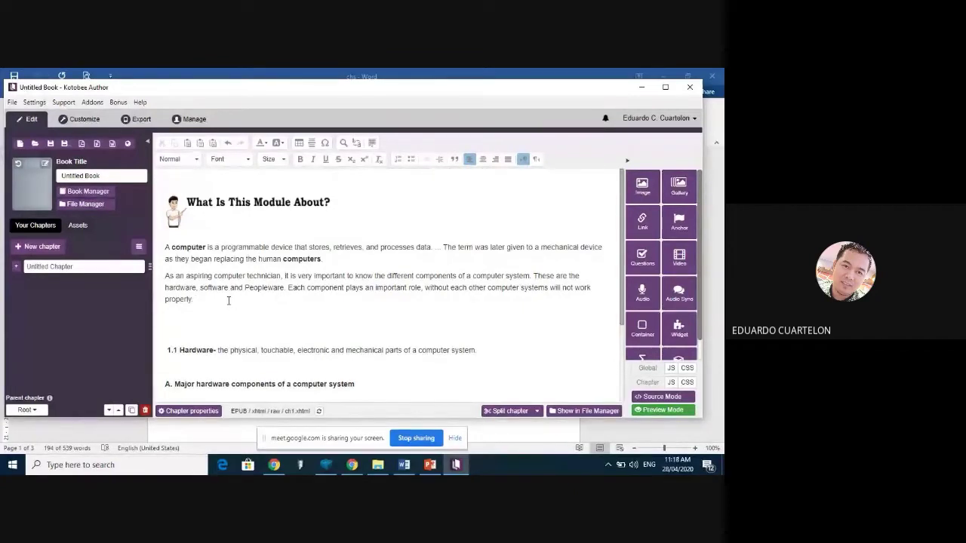
{"action": "key", "text": "Return"}
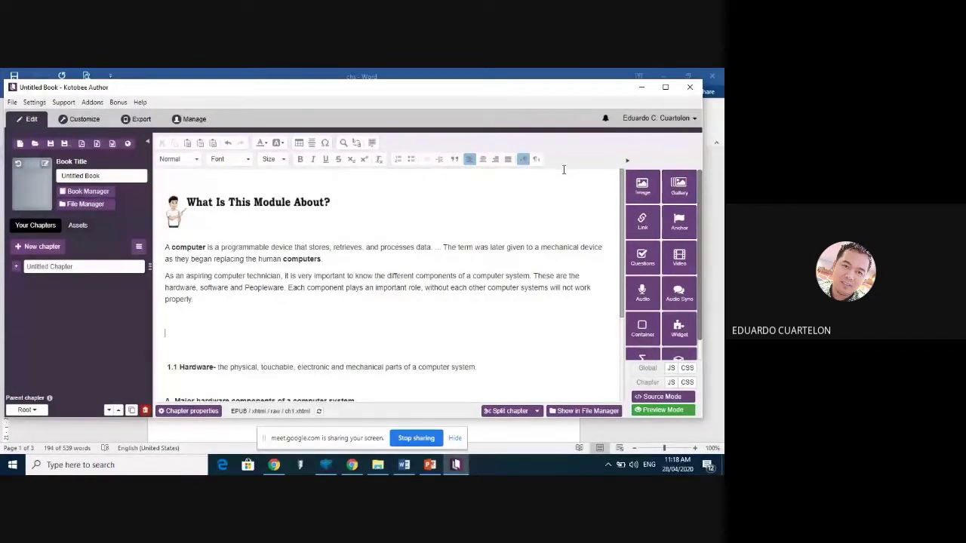
Step: Start an image gallery at the cursor and select figure 1 CRT, figure 1 lcd and Figure 2 led from the Desktop's kotobee topic folder
{"action": "left_click", "coordinate": [678, 187]}
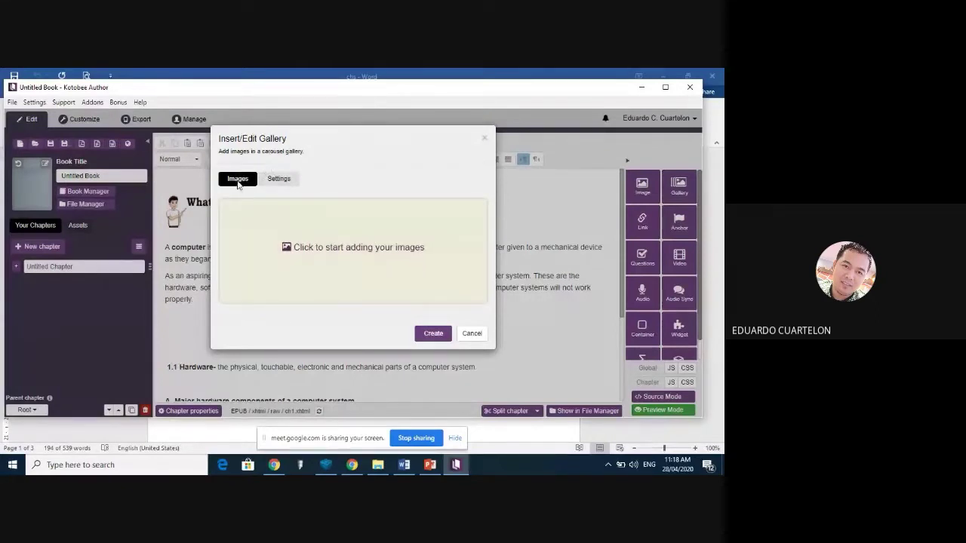
{"action": "left_click", "coordinate": [295, 253]}
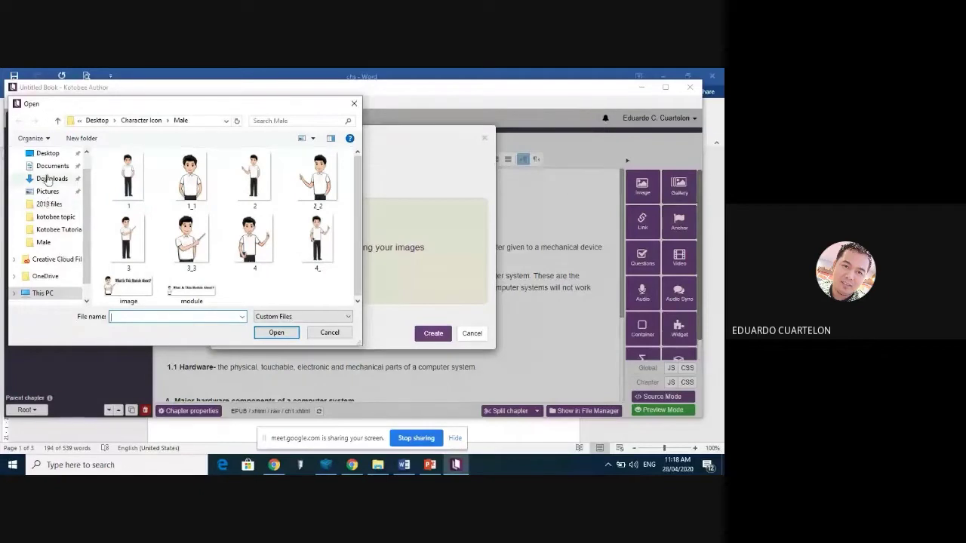
{"action": "left_click", "coordinate": [47, 153]}
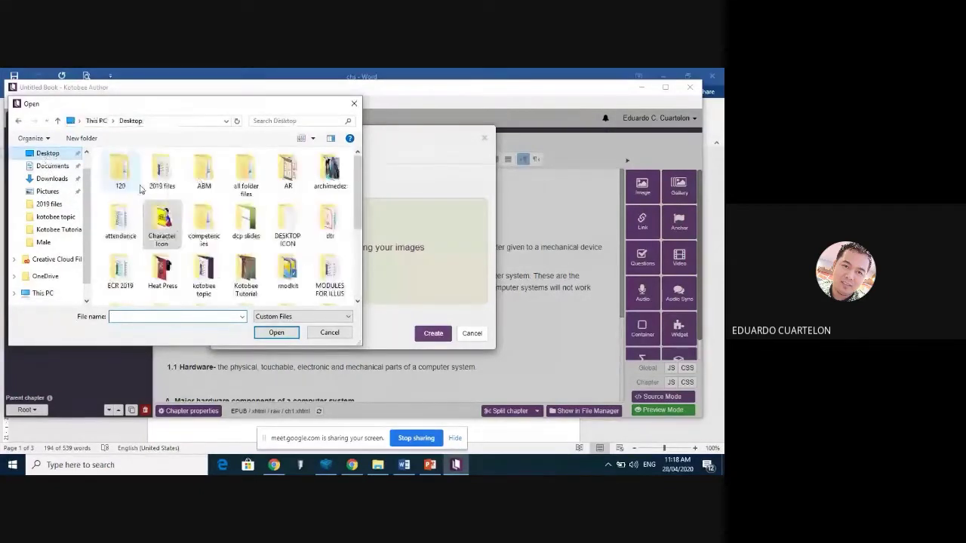
{"action": "double_click", "coordinate": [207, 277]}
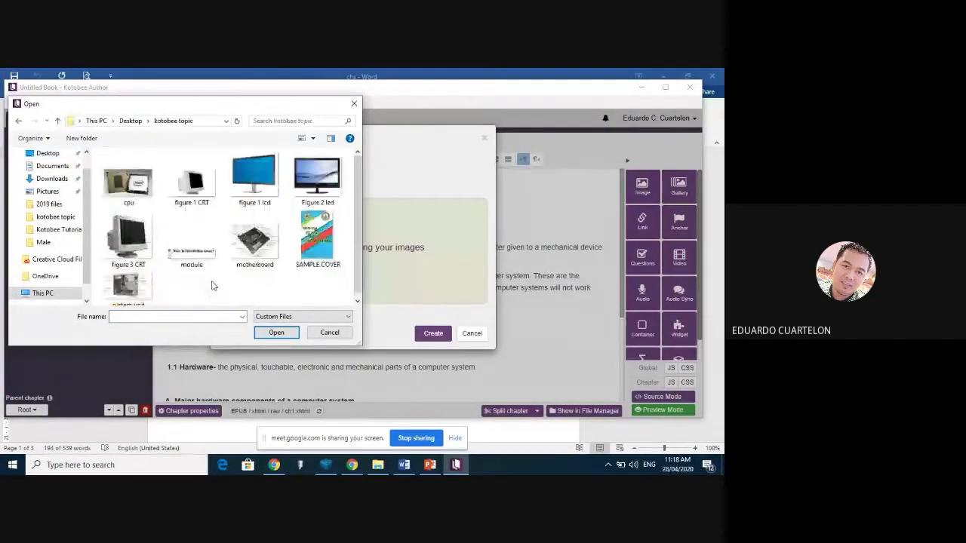
{"action": "left_click", "coordinate": [189, 198]}
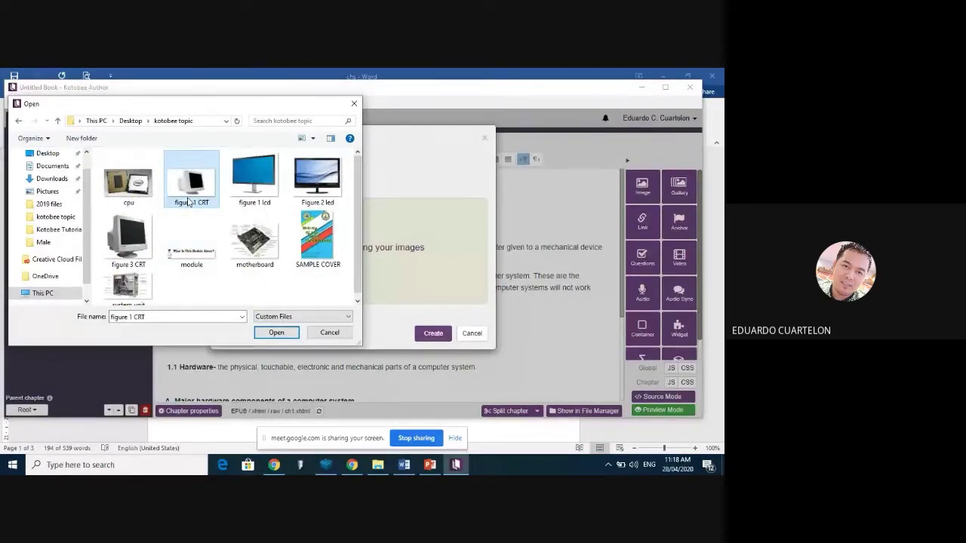
{"action": "left_click", "coordinate": [244, 200], "text": "ctrl"}
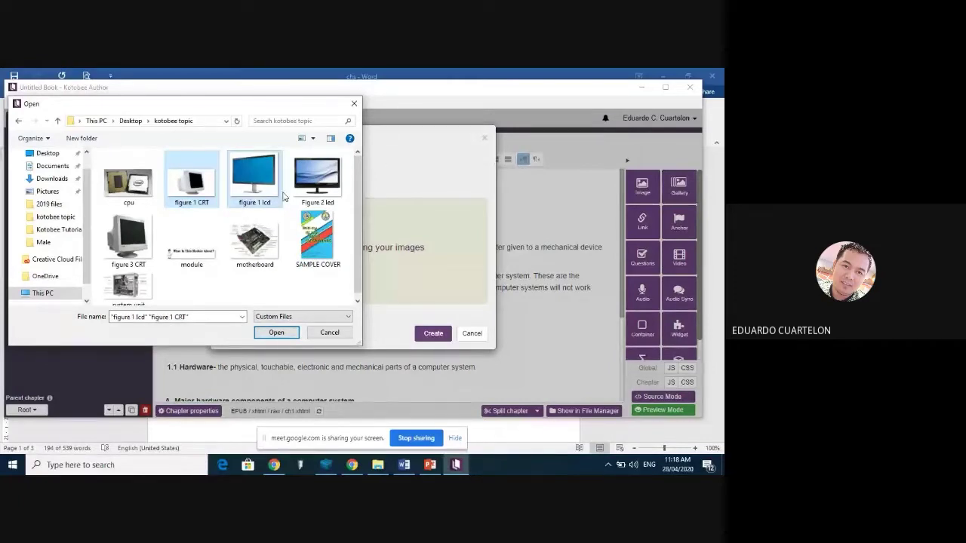
{"action": "left_click", "coordinate": [305, 185], "text": "ctrl"}
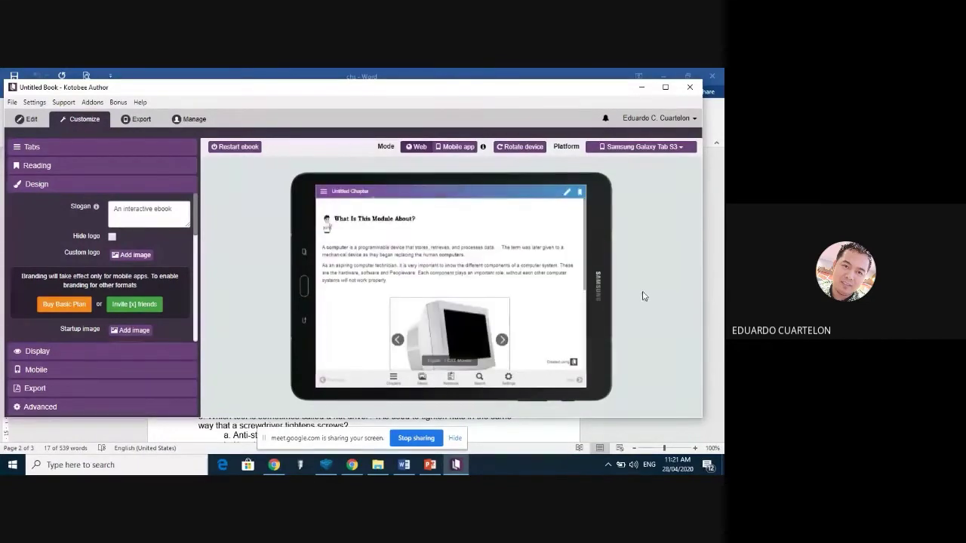
Step: Check the chapter below the gallery in the tablet preview, opening and closing the microcomputer popup
{"action": "left_click_drag", "start_coordinate": [584, 265], "coordinate": [586, 334]}
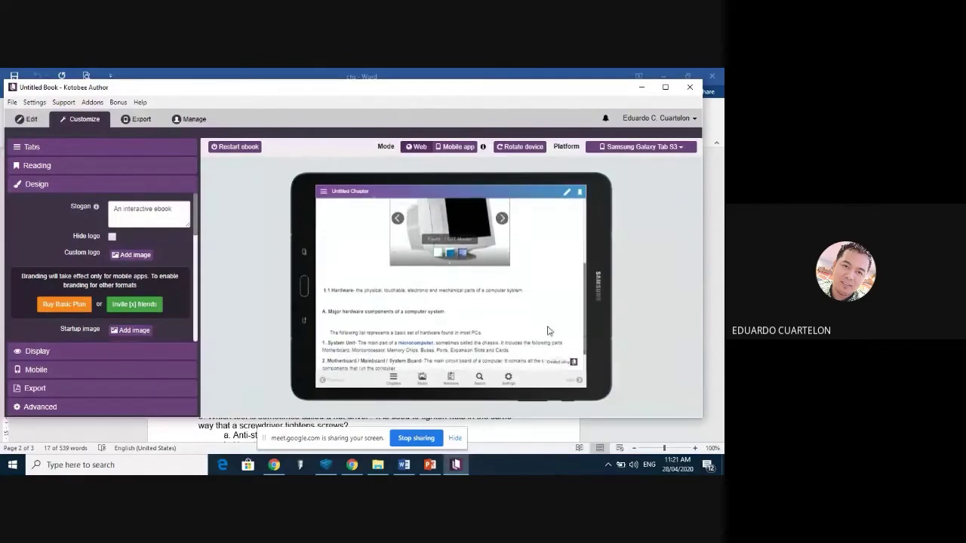
{"action": "left_click", "coordinate": [410, 344]}
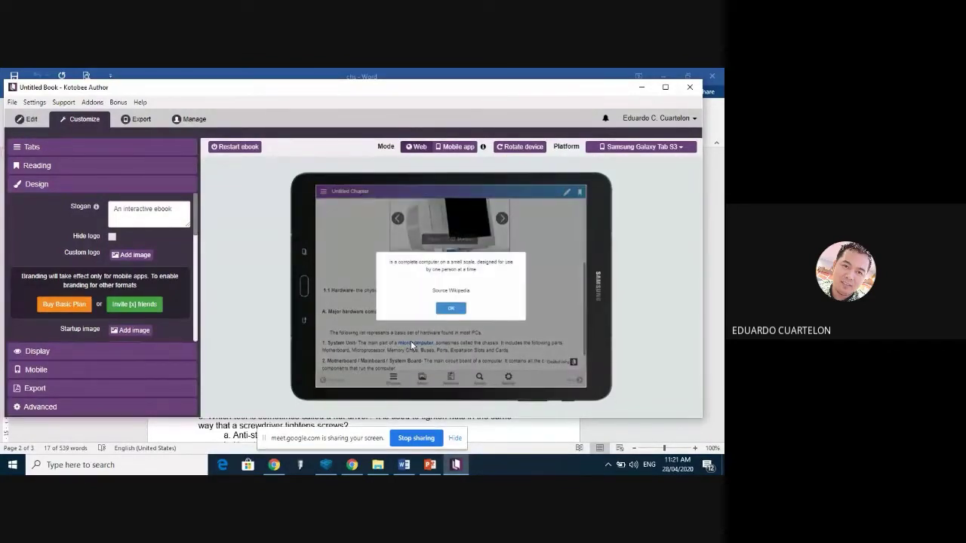
{"action": "left_click", "coordinate": [450, 309]}
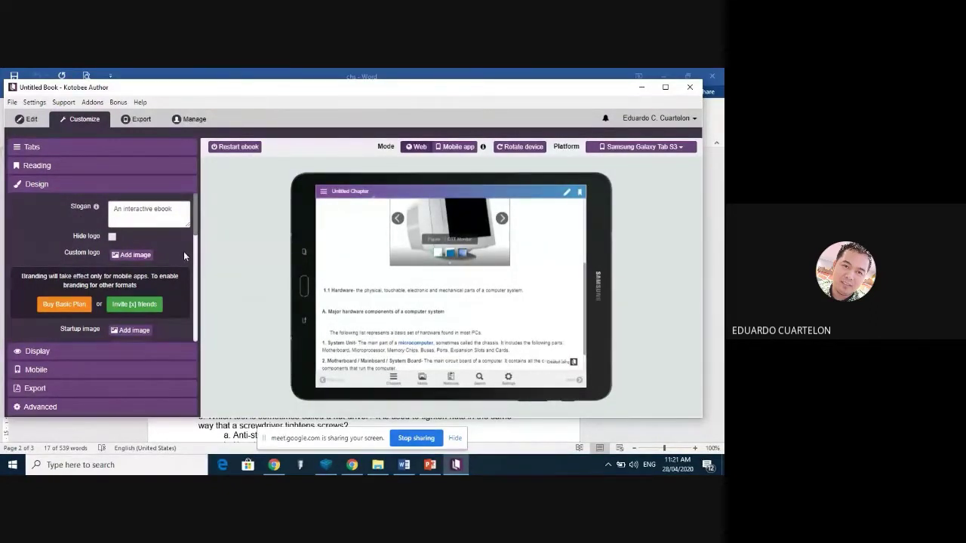
Step: Return to editing the chapter, and switch to Chrome's Google Search page for "computer"
{"action": "left_click", "coordinate": [19, 120]}
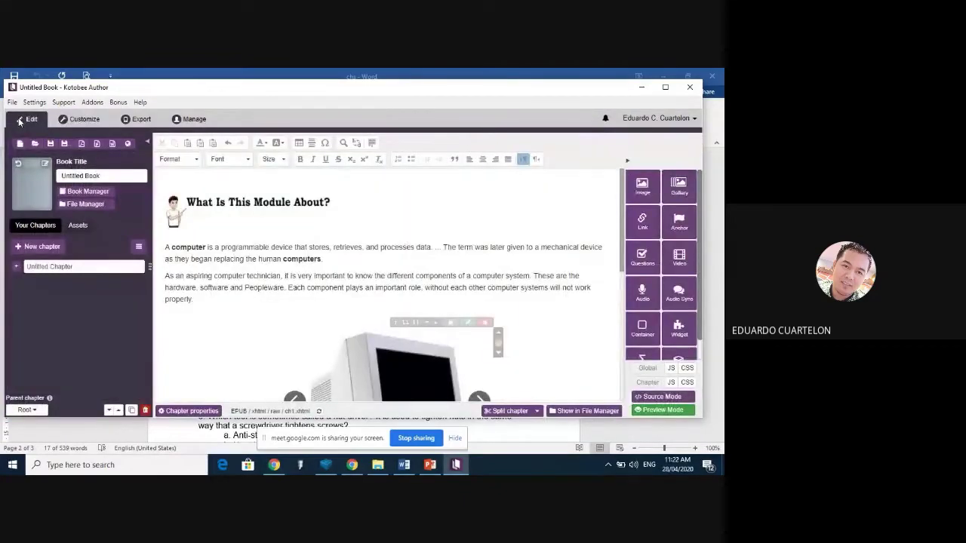
{"action": "left_click", "coordinate": [361, 462]}
{"action": "left_click", "coordinate": [270, 76]}
{"action": "left_click", "coordinate": [211, 73]}
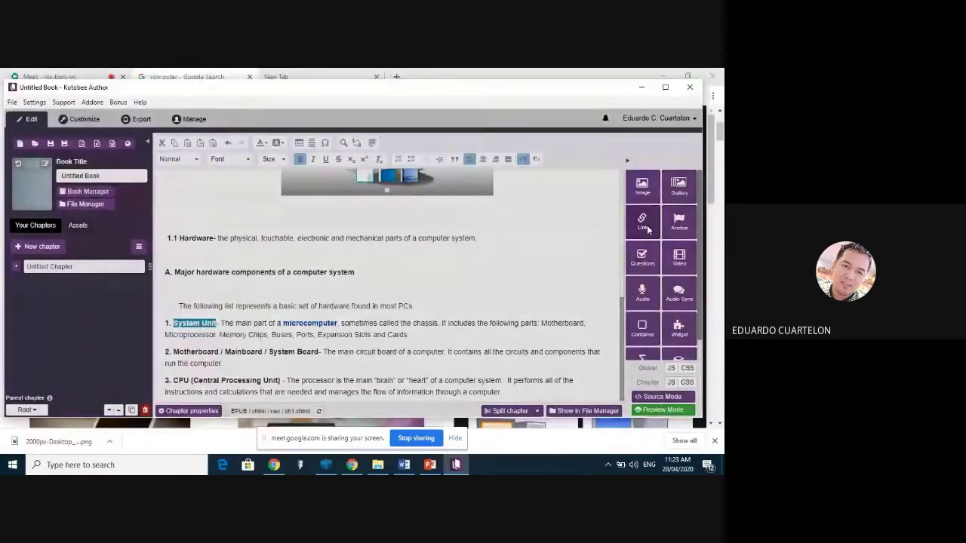
Step: Link the selected "System Unit" text to an image popup message using the system unit picture from the kotobee topic folder
{"action": "left_click", "coordinate": [642, 221]}
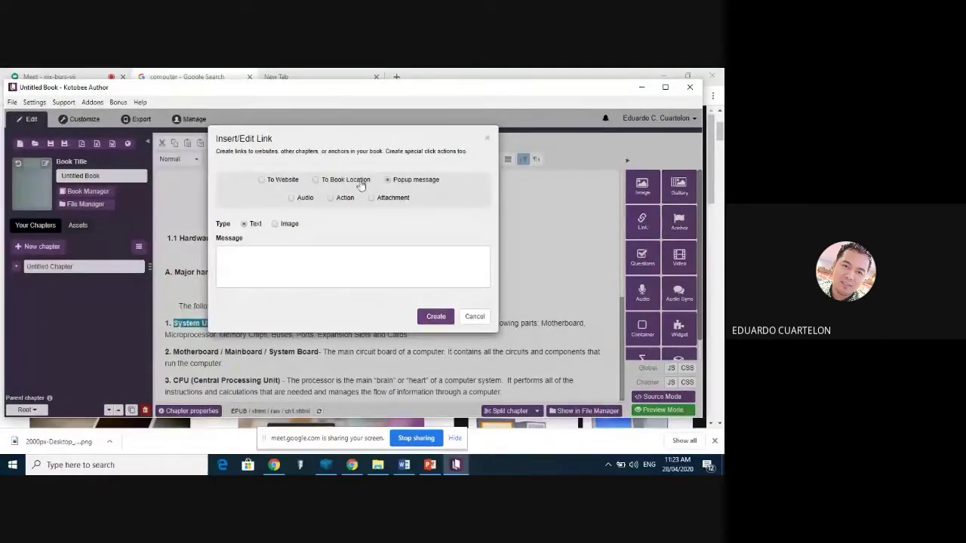
{"action": "left_click", "coordinate": [275, 224]}
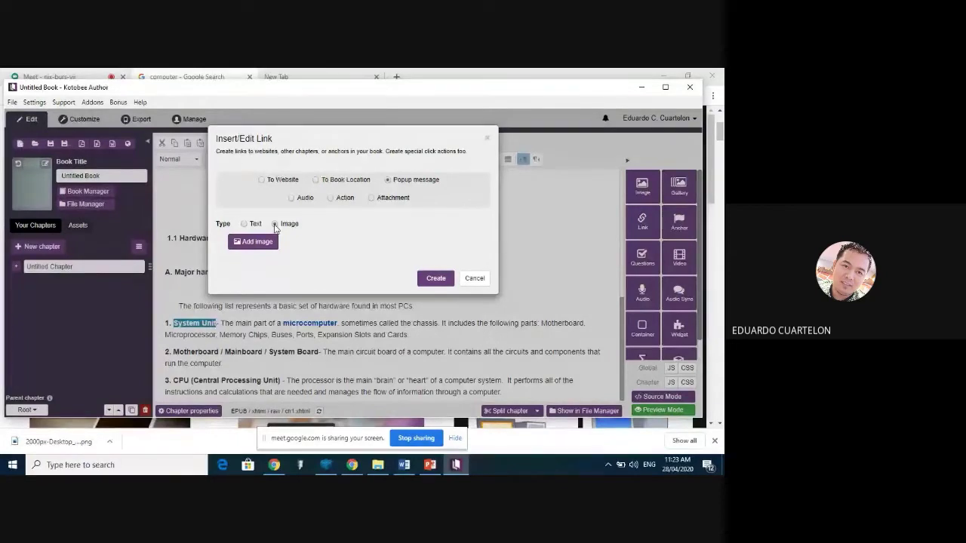
{"action": "left_click", "coordinate": [257, 242]}
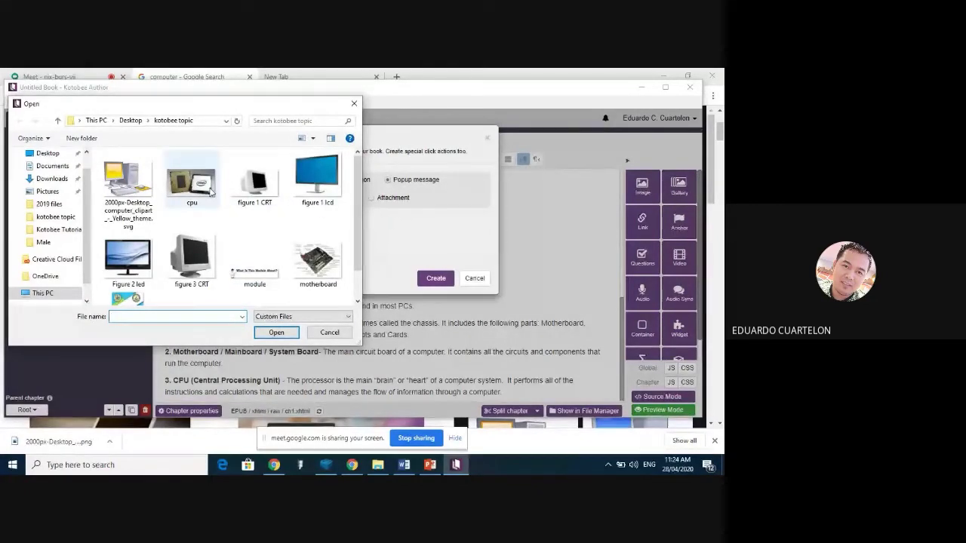
{"action": "scroll", "coordinate": [361, 255], "scroll_direction": "down", "scroll_amount": 1}
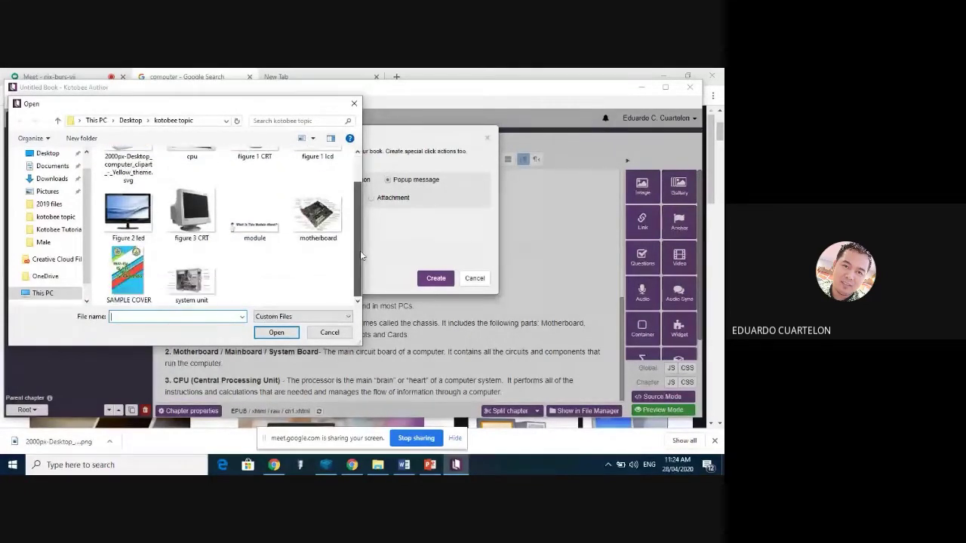
{"action": "left_click", "coordinate": [190, 276]}
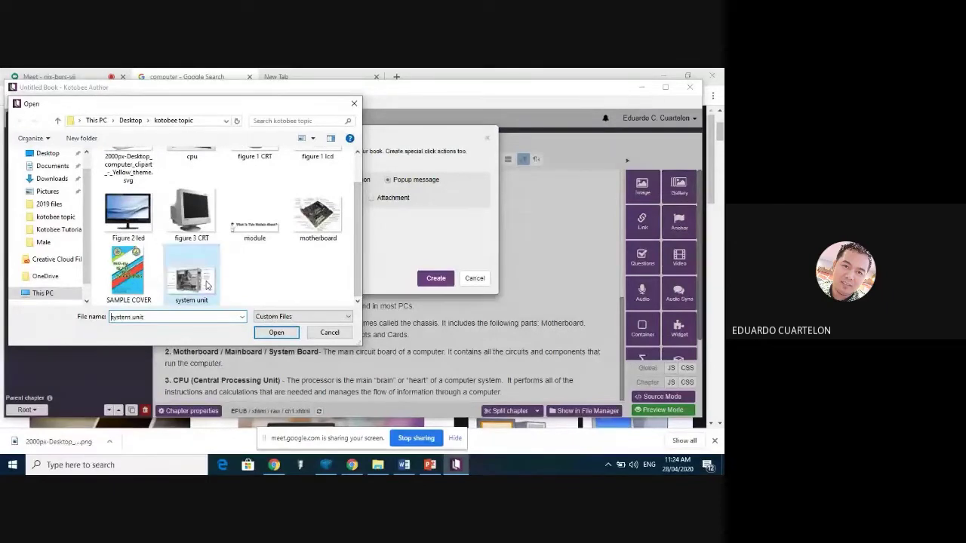
{"action": "left_click", "coordinate": [268, 333]}
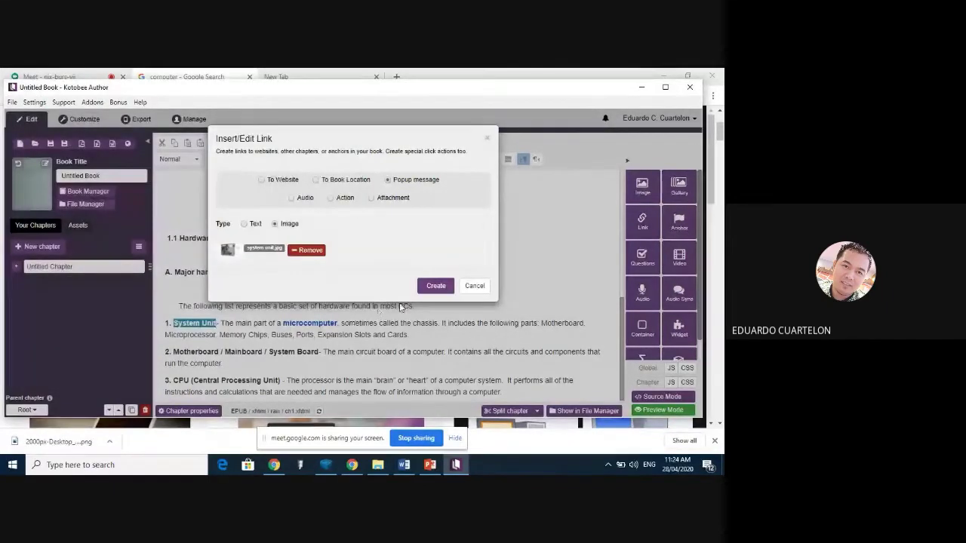
{"action": "left_click", "coordinate": [435, 287]}
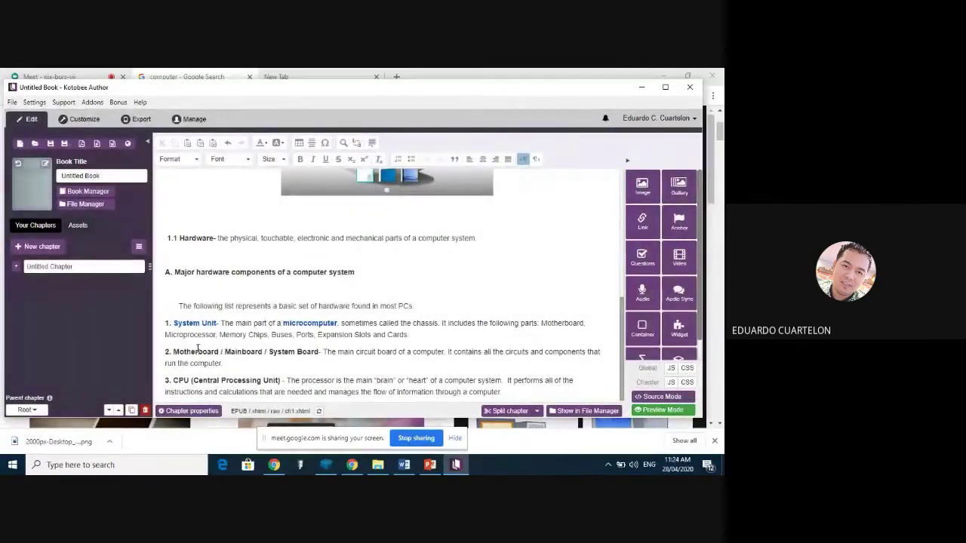
Step: Link the text "Motherboard / Mainboard / System Board" to an image popup message using the motherboard picture
{"action": "left_click_drag", "start_coordinate": [173, 352], "coordinate": [319, 354]}
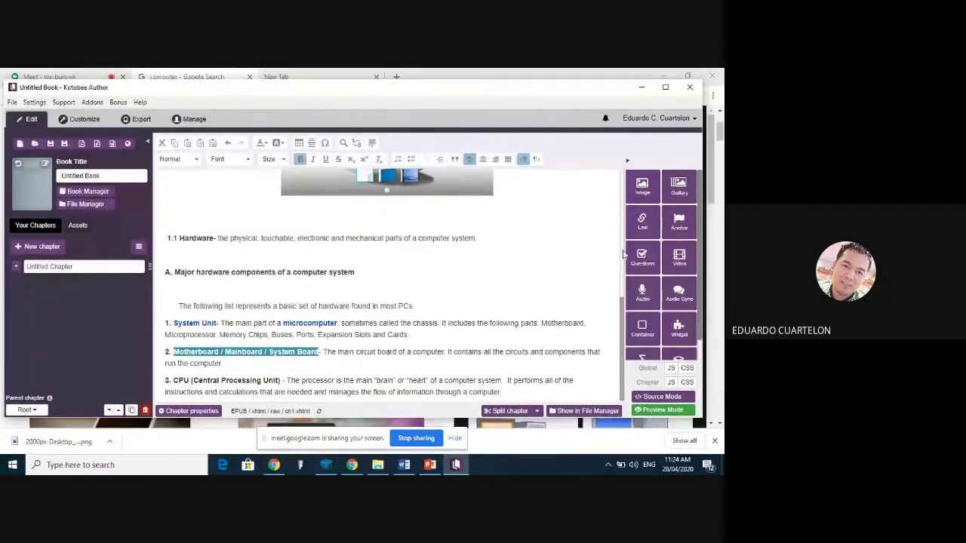
{"action": "left_click", "coordinate": [644, 223]}
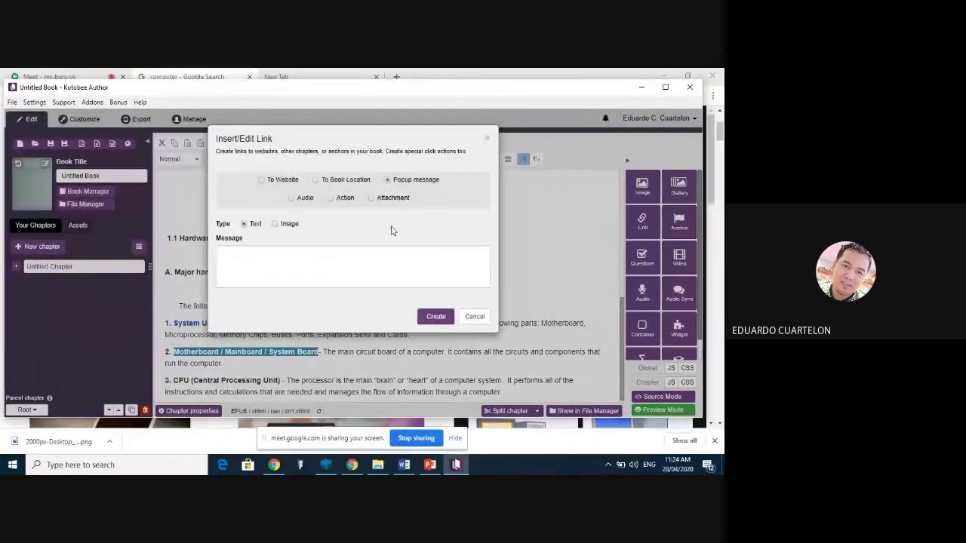
{"action": "left_click", "coordinate": [276, 224]}
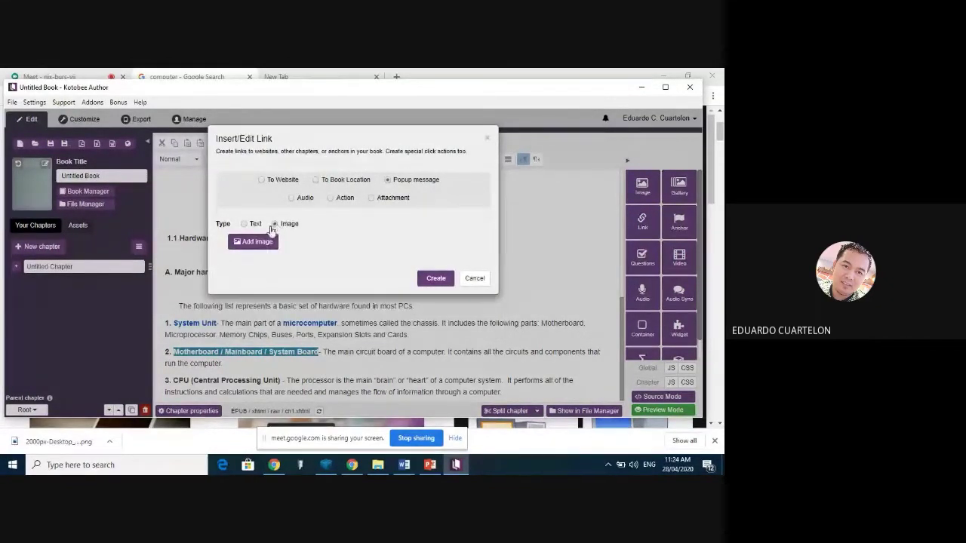
{"action": "left_click", "coordinate": [258, 243]}
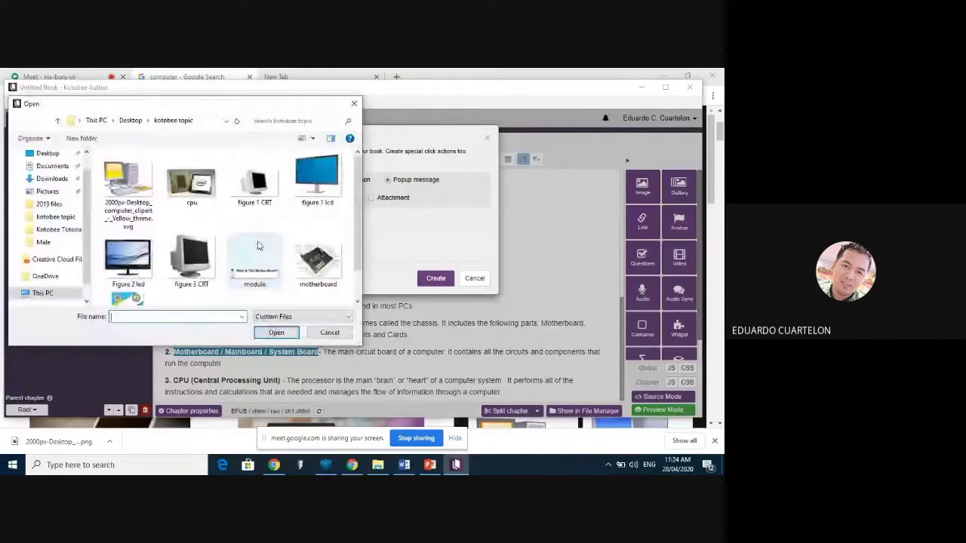
{"action": "double_click", "coordinate": [317, 260]}
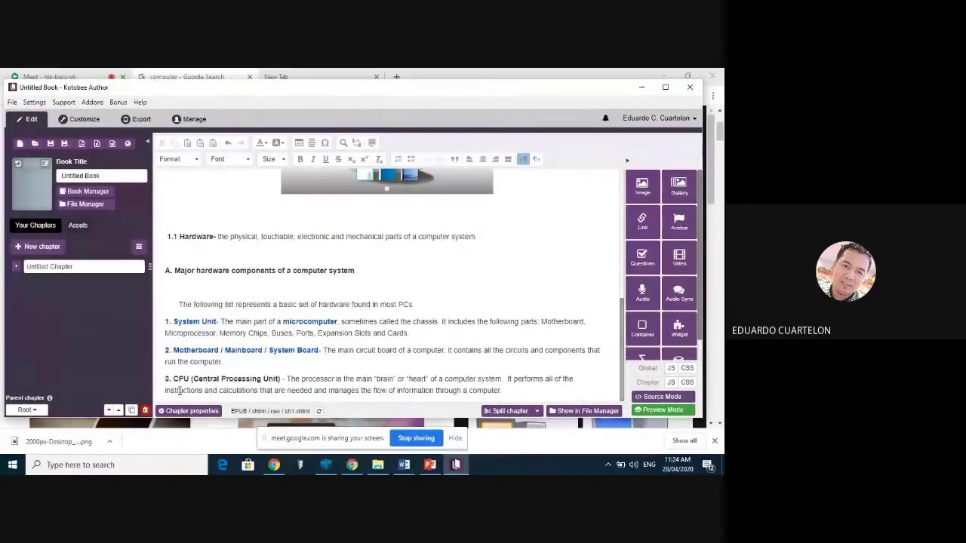
Step: Link the text "CPU (Central Processing Unit)" to an image popup message using the cpu picture from the kotobee topic folder
{"action": "left_click_drag", "start_coordinate": [173, 378], "coordinate": [284, 379]}
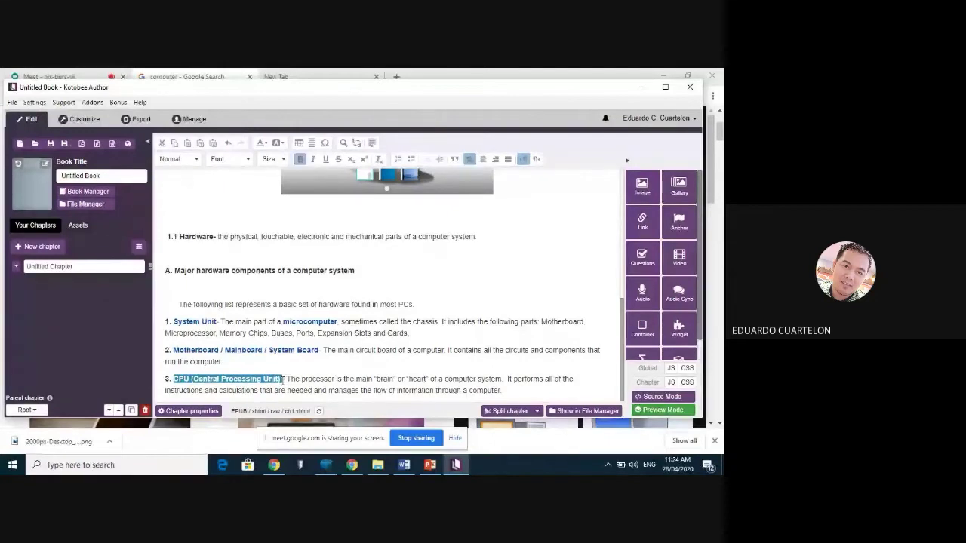
{"action": "left_click", "coordinate": [642, 219]}
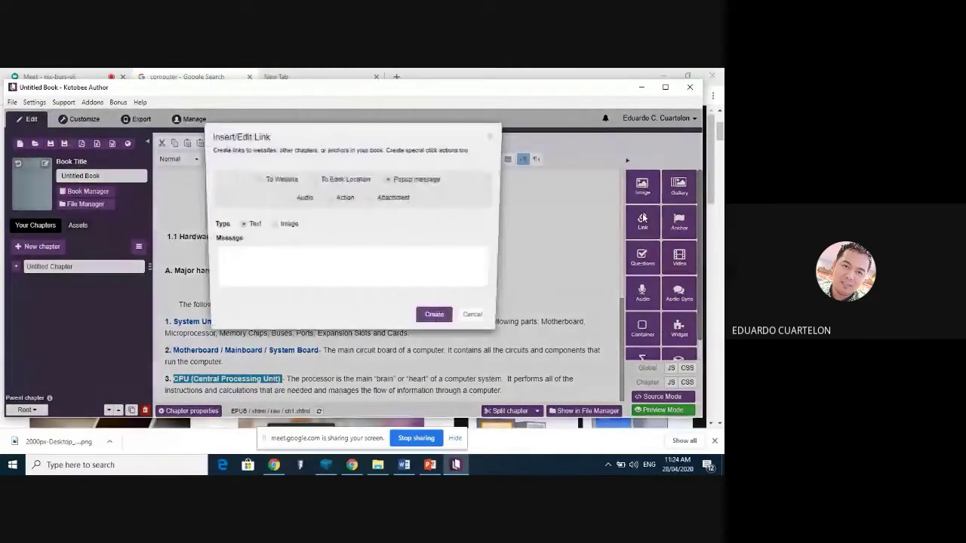
{"action": "left_click", "coordinate": [275, 224]}
{"action": "left_click", "coordinate": [259, 242]}
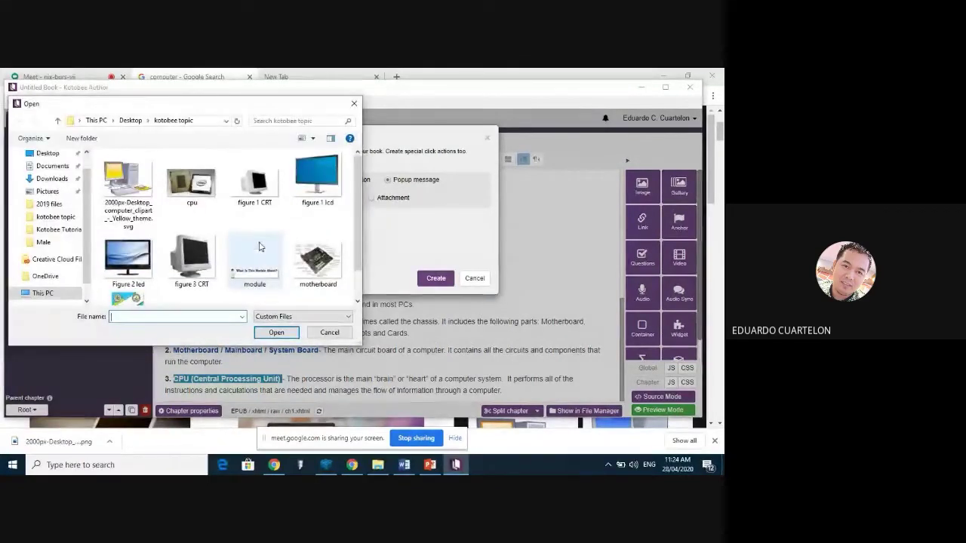
{"action": "left_click", "coordinate": [210, 197]}
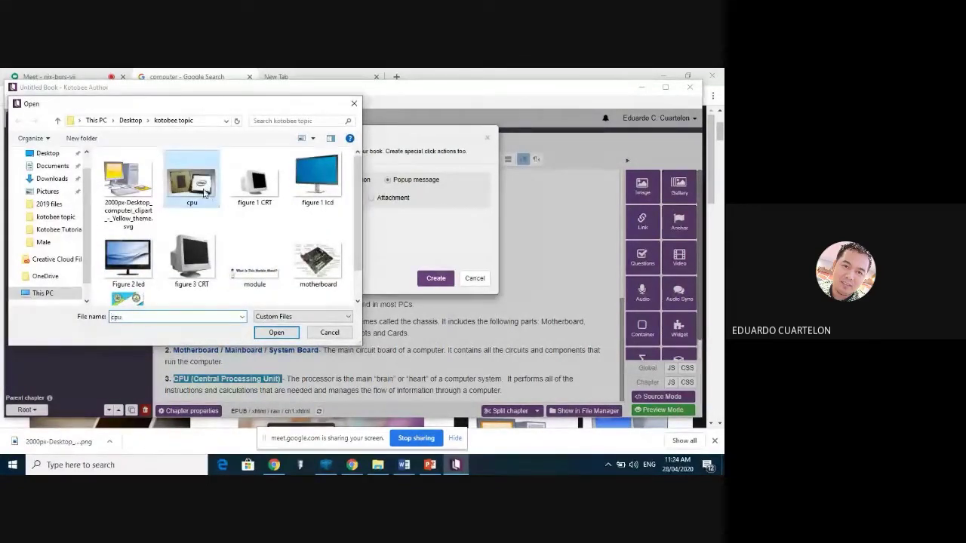
{"action": "left_click", "coordinate": [260, 332]}
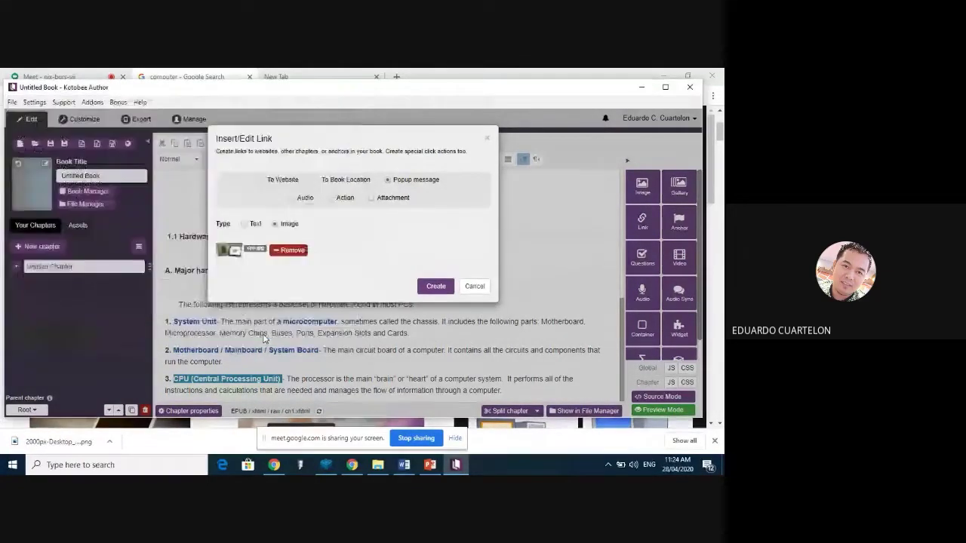
{"action": "left_click", "coordinate": [439, 289]}
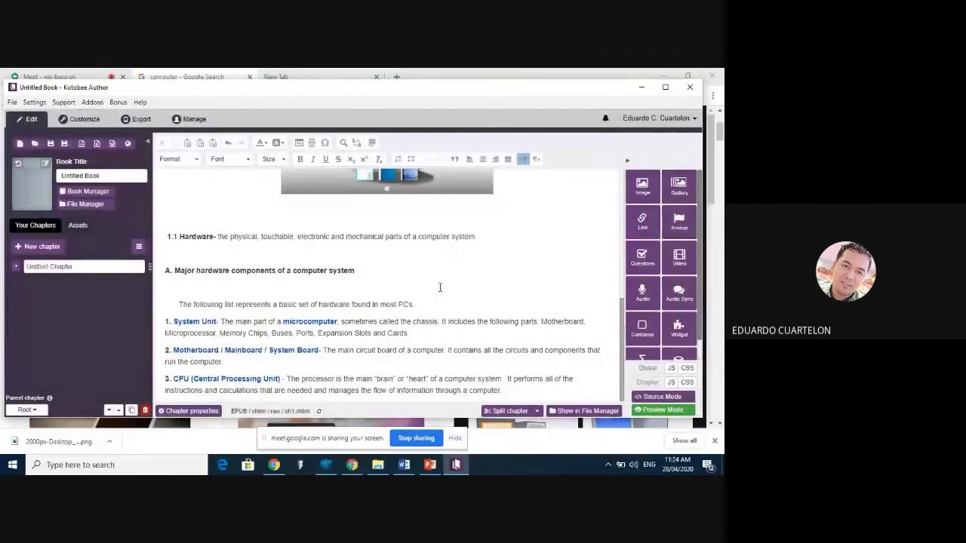
Step: Check the System Unit, Motherboard and CPU links in the tablet preview, opening and closing each image popup
{"action": "left_click", "coordinate": [85, 122]}
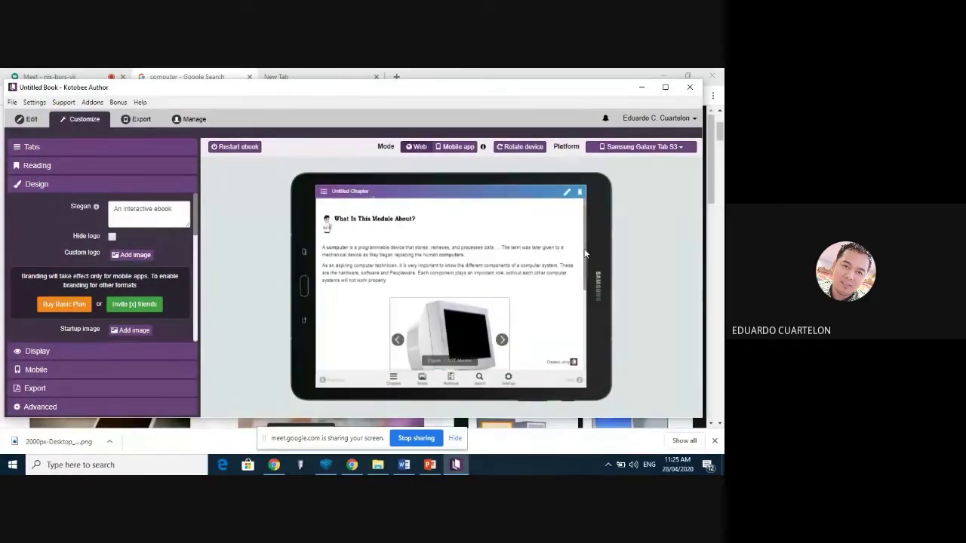
{"action": "scroll", "coordinate": [585, 268], "scroll_direction": "down", "scroll_amount": 1}
{"action": "left_click_drag", "start_coordinate": [584, 285], "coordinate": [584, 333]}
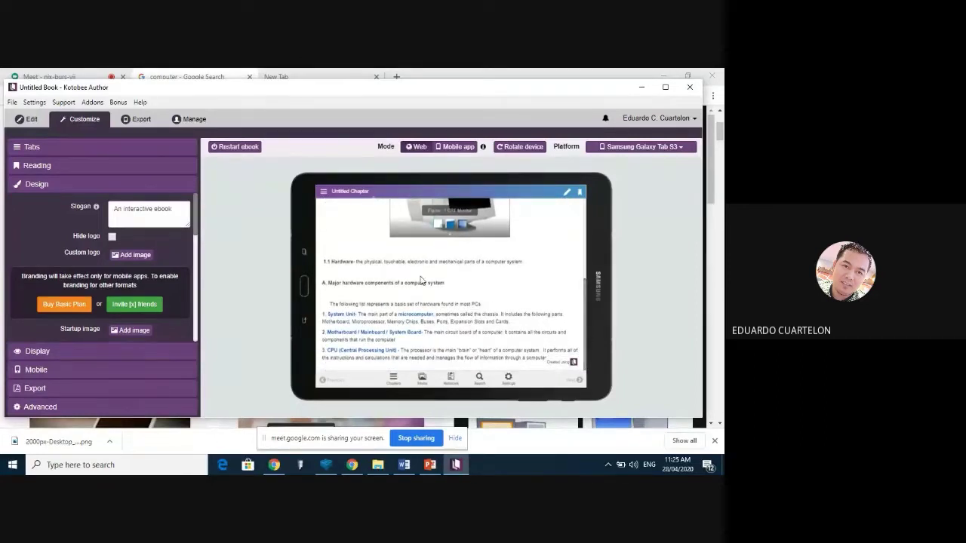
{"action": "left_click", "coordinate": [346, 315]}
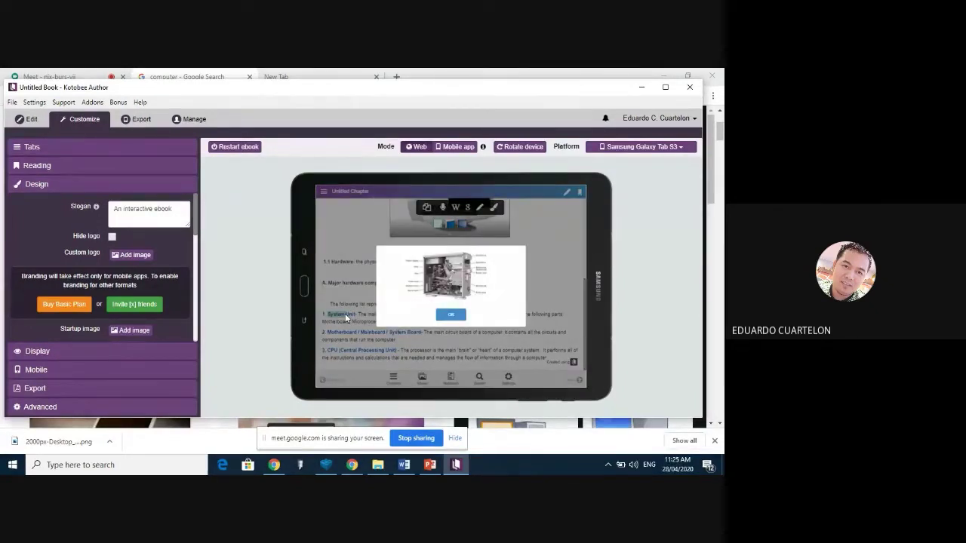
{"action": "left_click", "coordinate": [448, 315]}
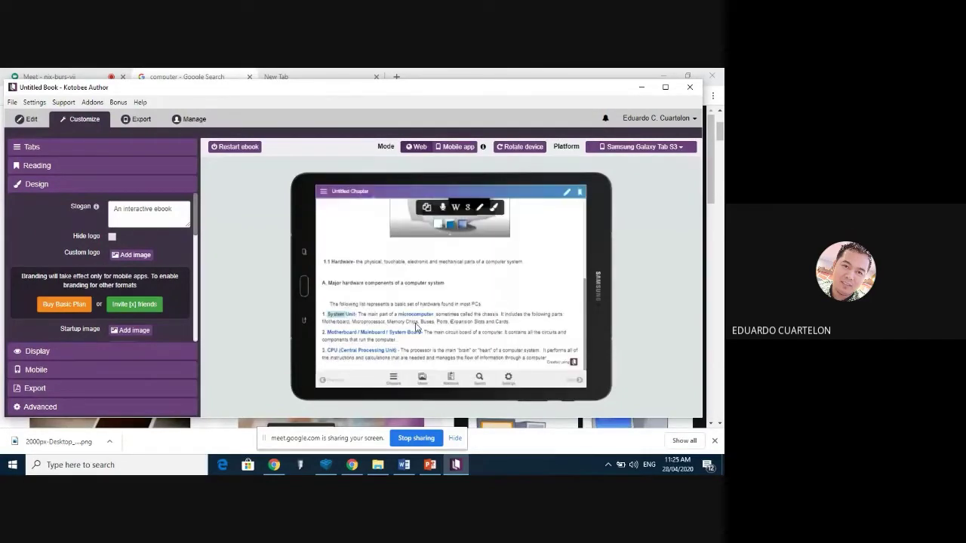
{"action": "left_click", "coordinate": [374, 331]}
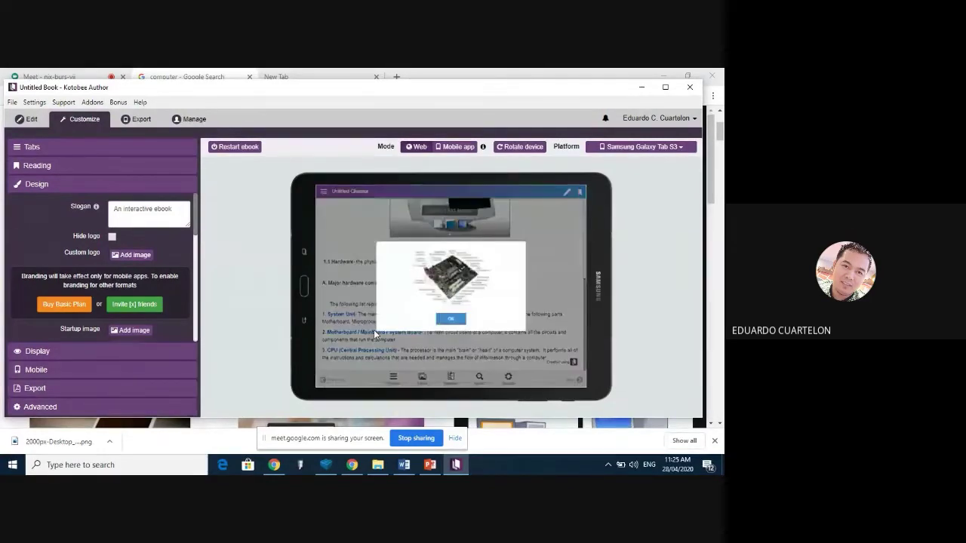
{"action": "left_click", "coordinate": [449, 321]}
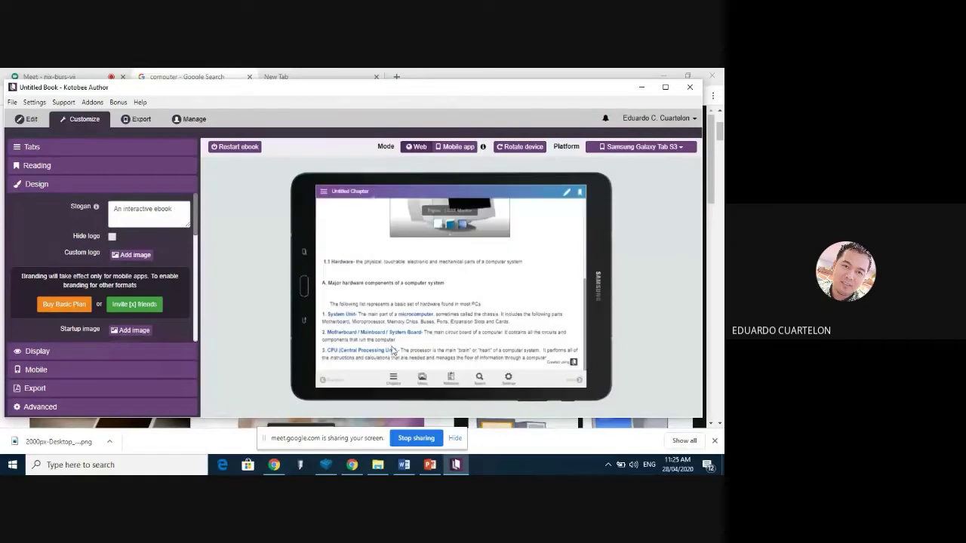
{"action": "left_click", "coordinate": [368, 352]}
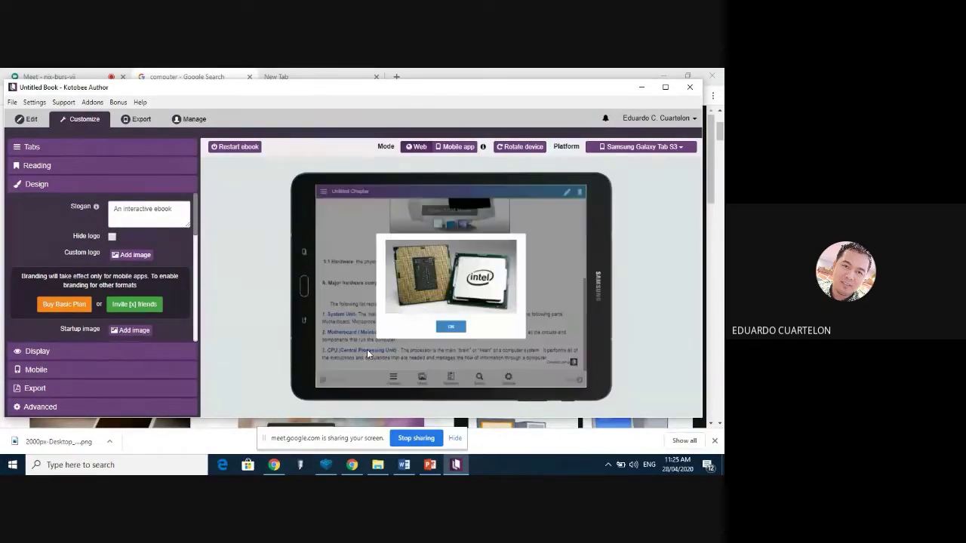
{"action": "left_click", "coordinate": [449, 328]}
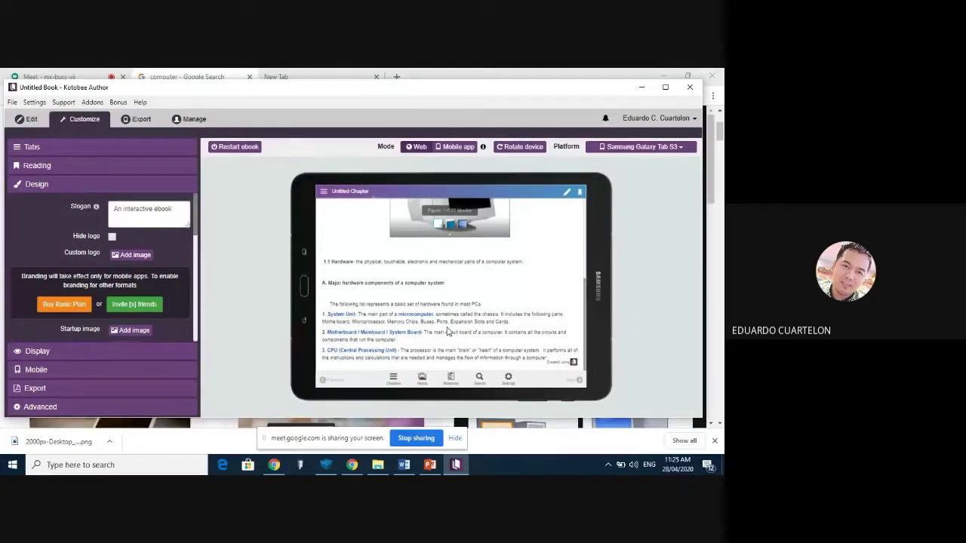
Step: Return to editing the chapter and add the line "Assemble and Disassemble" below the CPU paragraph, followed by a new line
{"action": "left_click", "coordinate": [34, 121]}
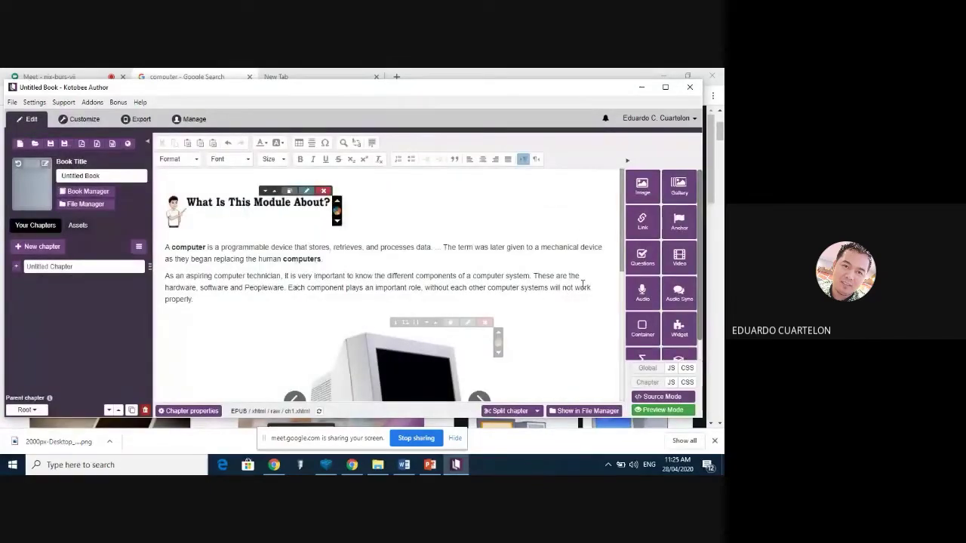
{"action": "scroll", "coordinate": [622, 324], "scroll_direction": "down", "scroll_amount": 3}
{"action": "left_click_drag", "start_coordinate": [622, 324], "coordinate": [621, 400]}
{"action": "left_click", "coordinate": [523, 388]}
{"action": "key", "text": "Return"}
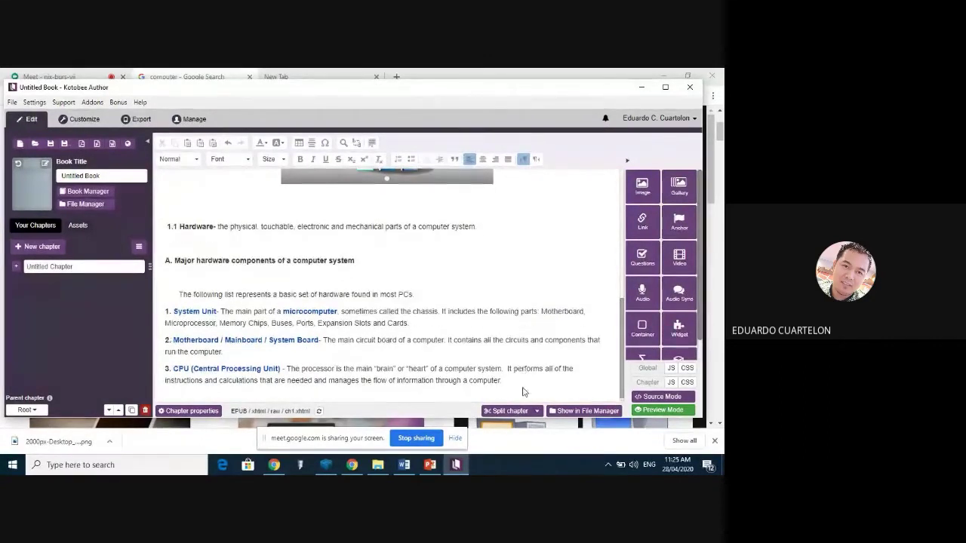
{"action": "key", "text": "Return"}
{"action": "type", "text": "Assemble an"}
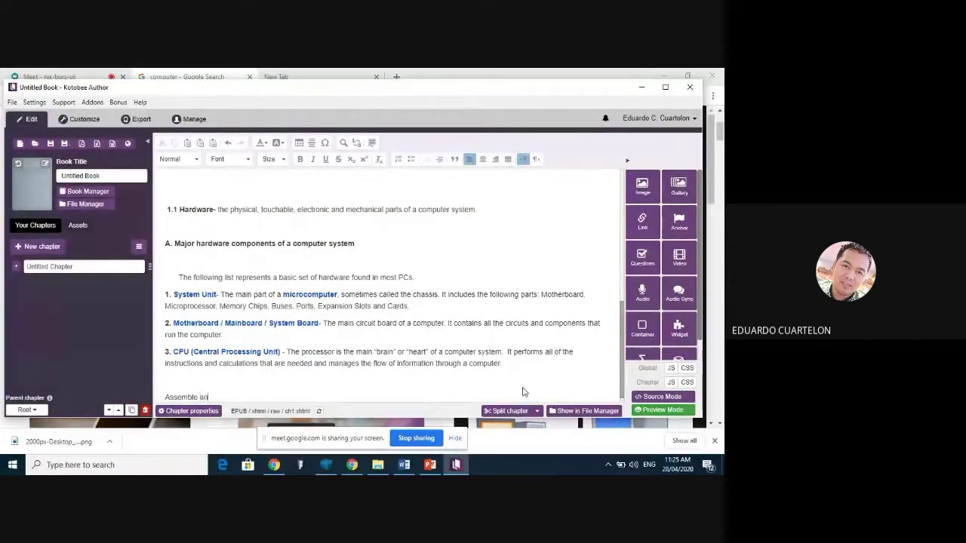
{"action": "type", "text": "d Sisa"}
{"action": "key", "text": "BackSpace"}
{"action": "type", "text": "assemble"}
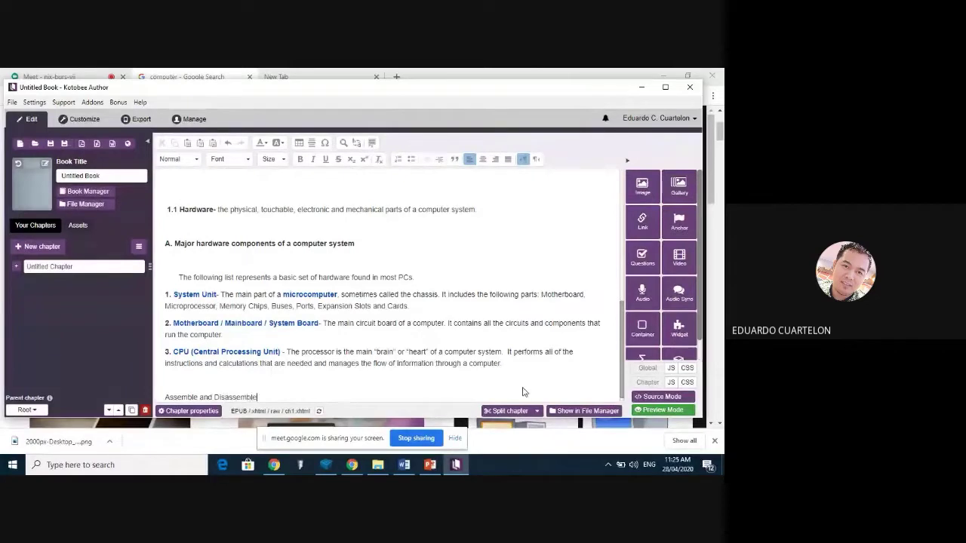
{"action": "key", "text": "Return"}
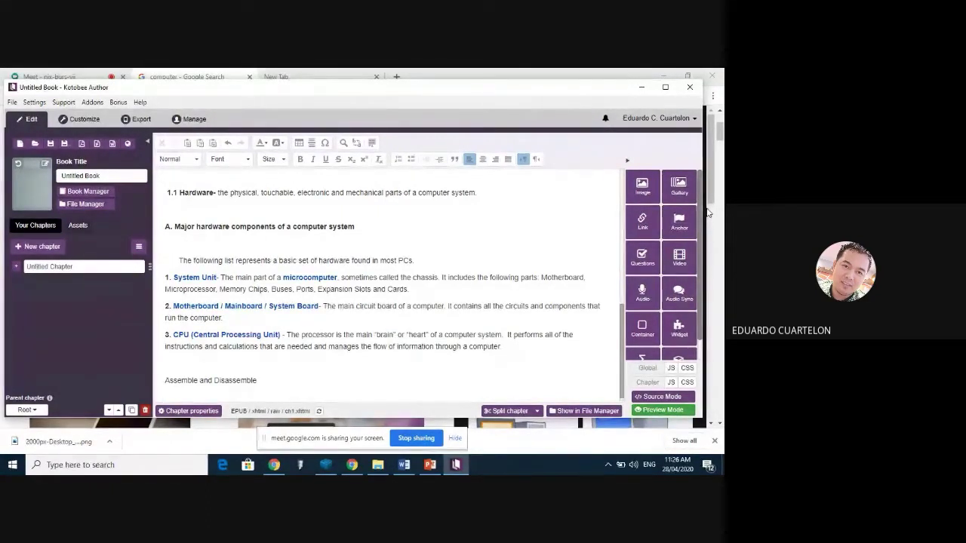
Step: Start inserting a video below the new line, then switch to Chrome and search YouTube for "disassemble and assemble of system unit"
{"action": "left_click", "coordinate": [678, 257]}
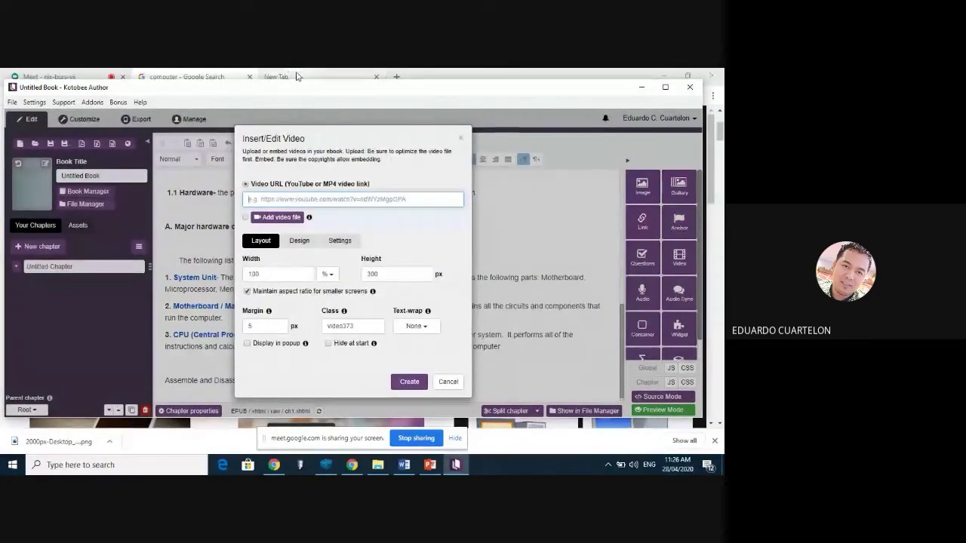
{"action": "left_click", "coordinate": [349, 466]}
{"action": "left_click", "coordinate": [291, 77]}
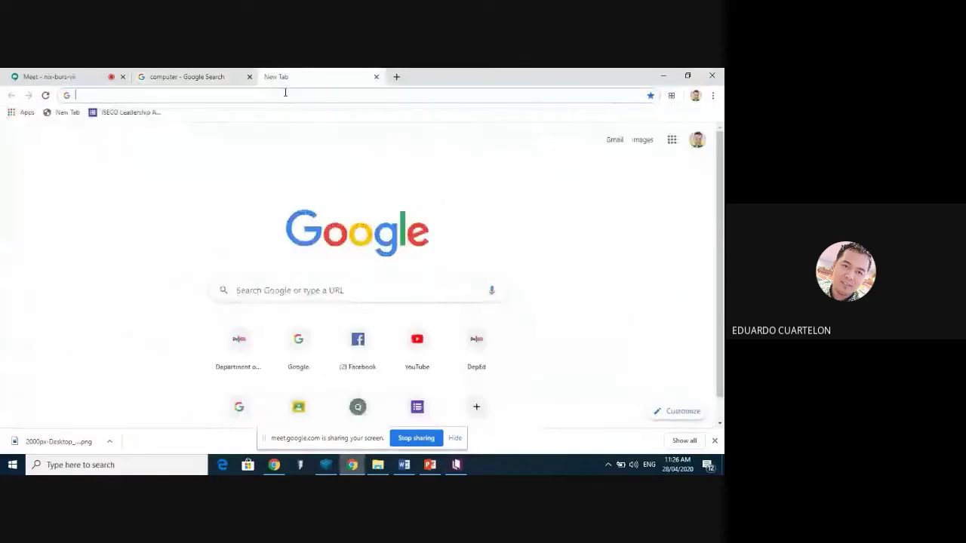
{"action": "type", "text": "you"}
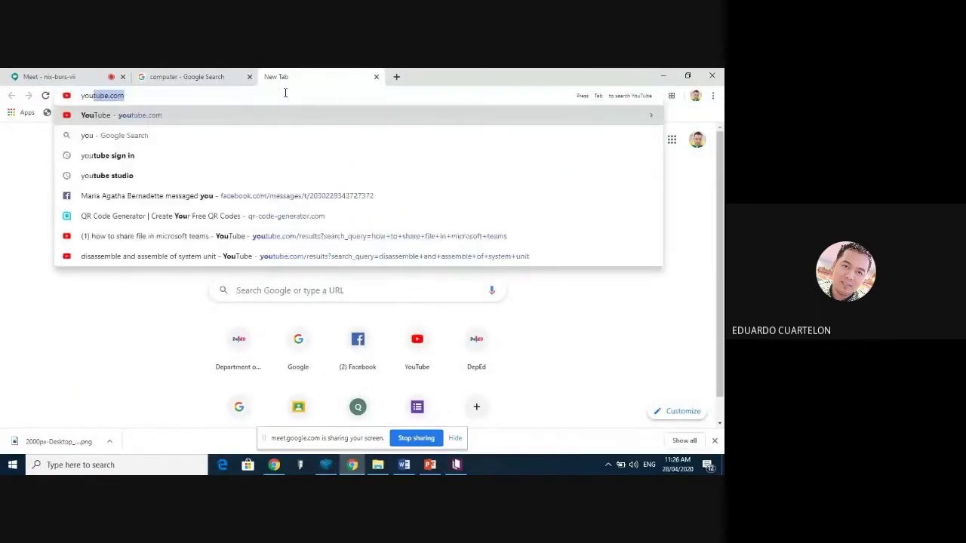
{"action": "key", "text": "Return"}
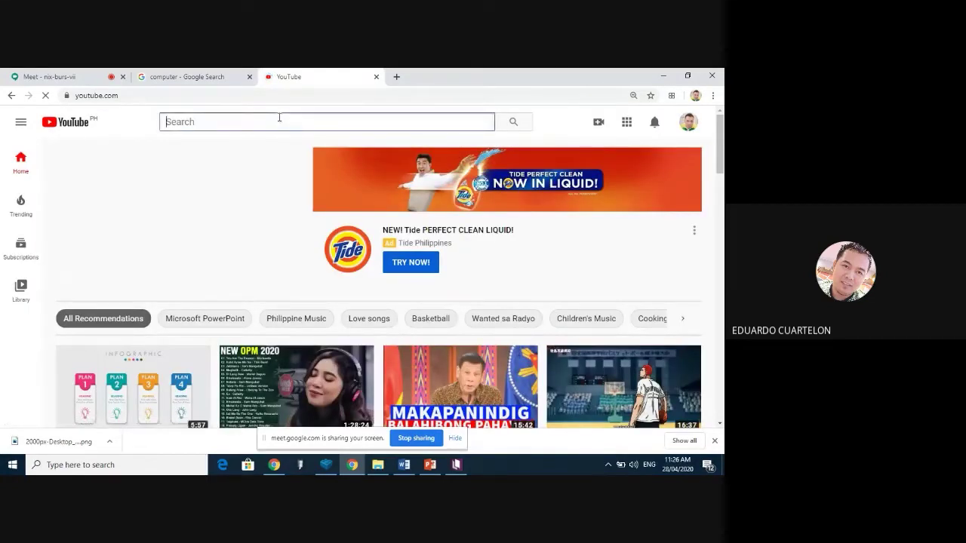
{"action": "left_click", "coordinate": [279, 118]}
{"action": "key", "text": "Down"}
{"action": "key", "text": "Return"}
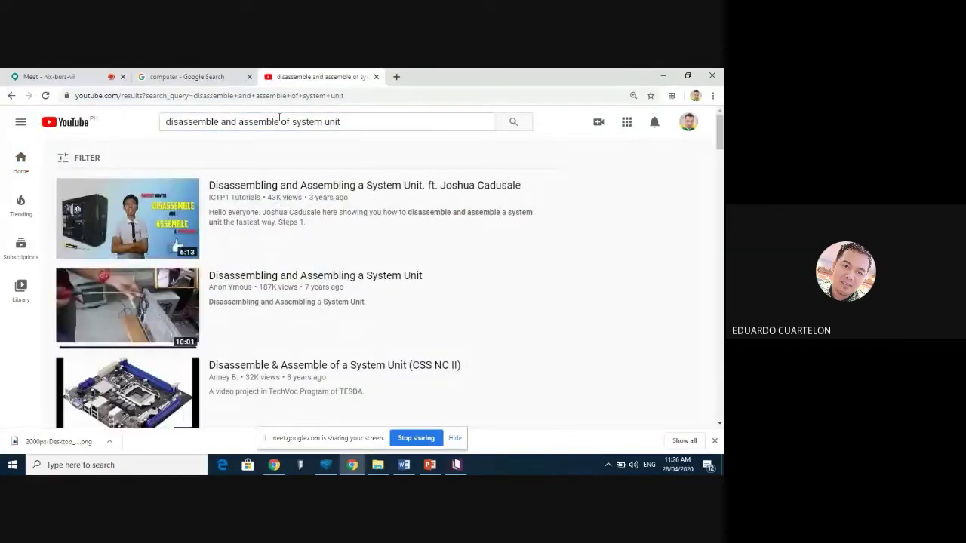
Step: Open the first "Disassembling and Assembling a System Unit" video, pause it and copy its web address
{"action": "left_click", "coordinate": [249, 187]}
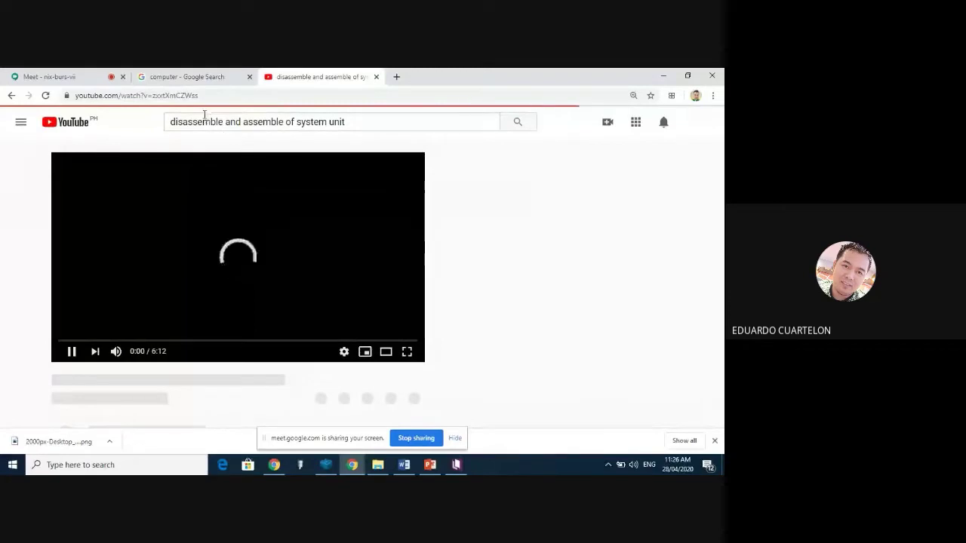
{"action": "left_click", "coordinate": [68, 350]}
{"action": "left_click", "coordinate": [119, 96]}
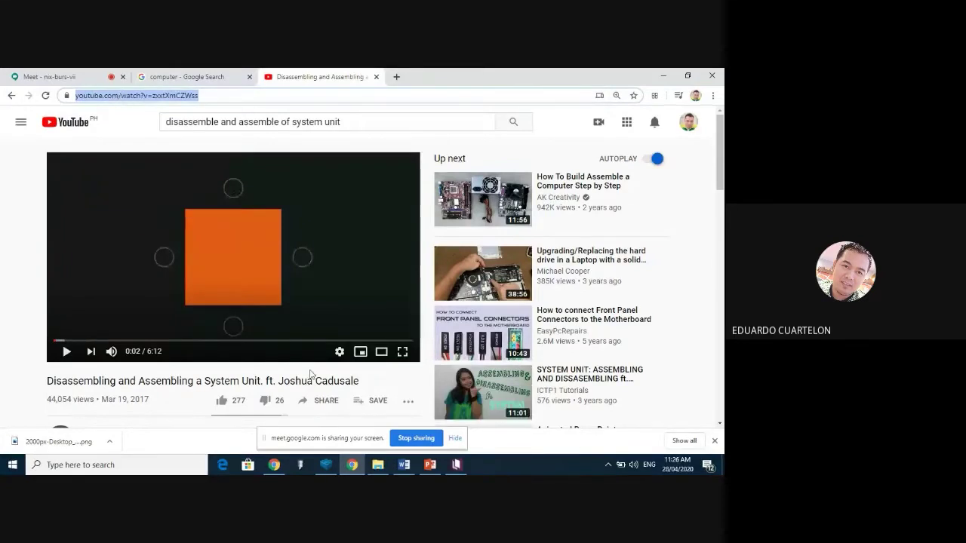
{"action": "left_click", "coordinate": [456, 464]}
{"action": "left_click", "coordinate": [351, 199]}
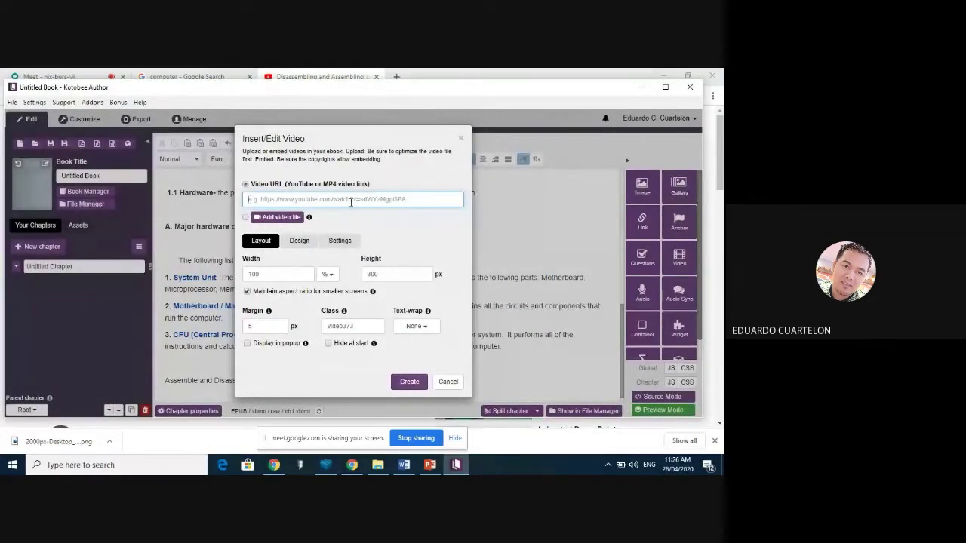
{"action": "type", "text": "https://www.youtube.com/watch?v=zxtXmCZWss"}
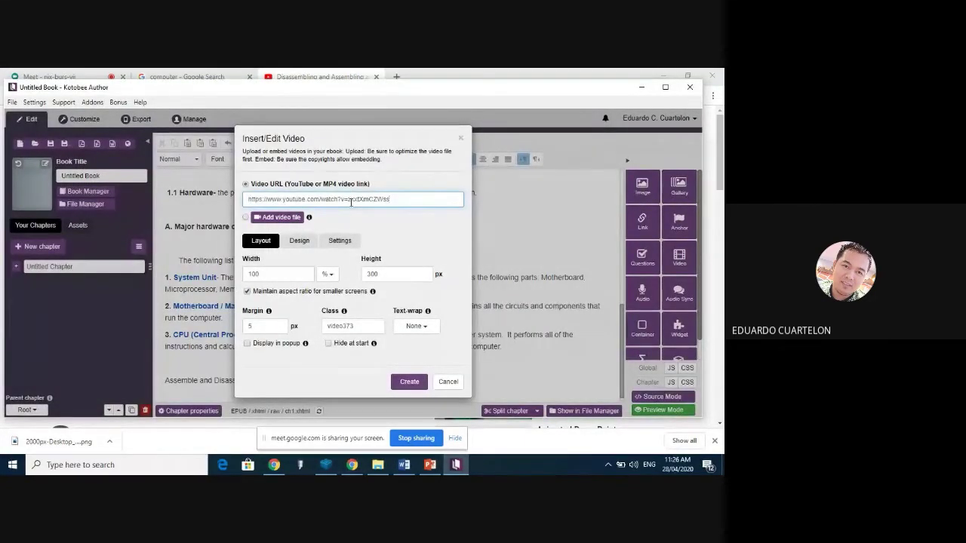
{"action": "left_click", "coordinate": [408, 382]}
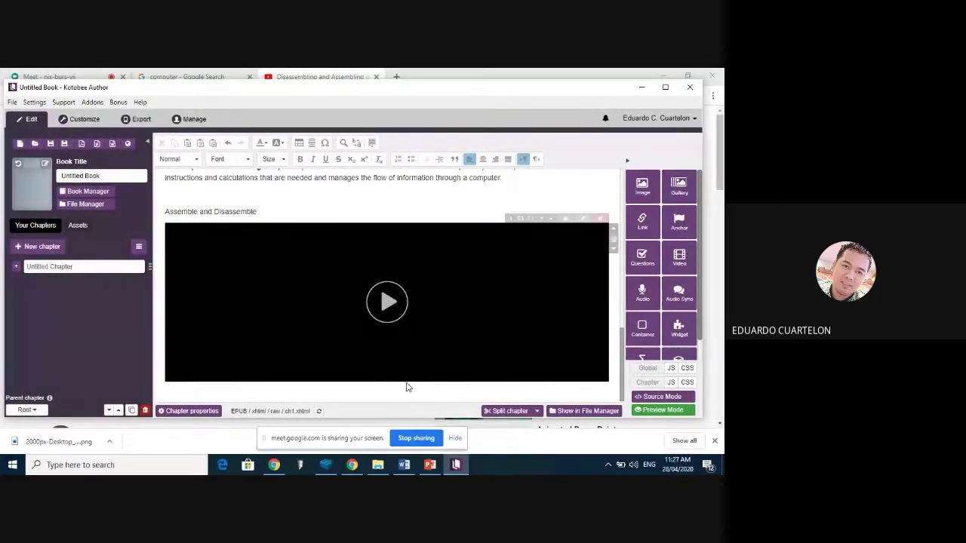
Step: Check the embedded video at the end of the chapter in the tablet preview, playing and pausing it
{"action": "left_click", "coordinate": [83, 121]}
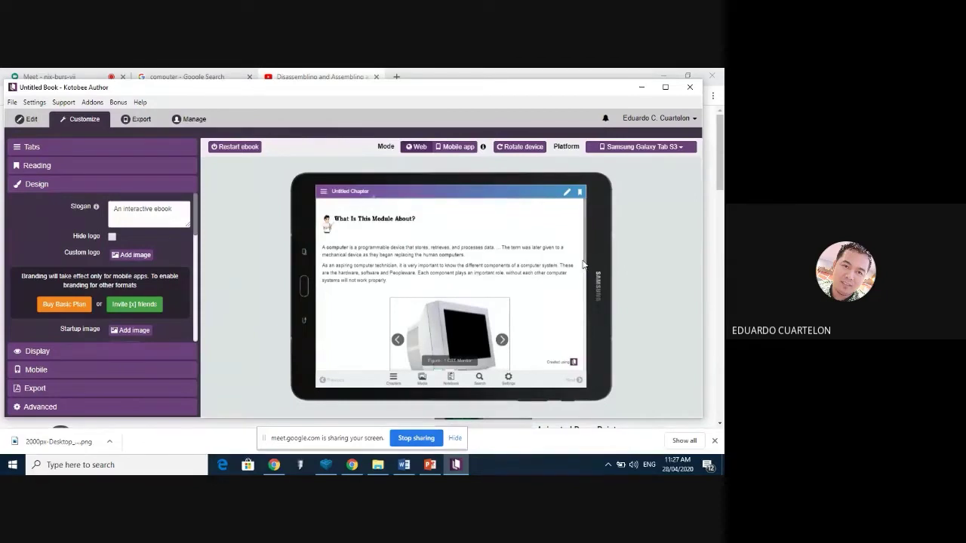
{"action": "scroll", "coordinate": [591, 310], "scroll_direction": "down", "scroll_amount": 3}
{"action": "scroll", "coordinate": [590, 313], "scroll_direction": "down", "scroll_amount": 5}
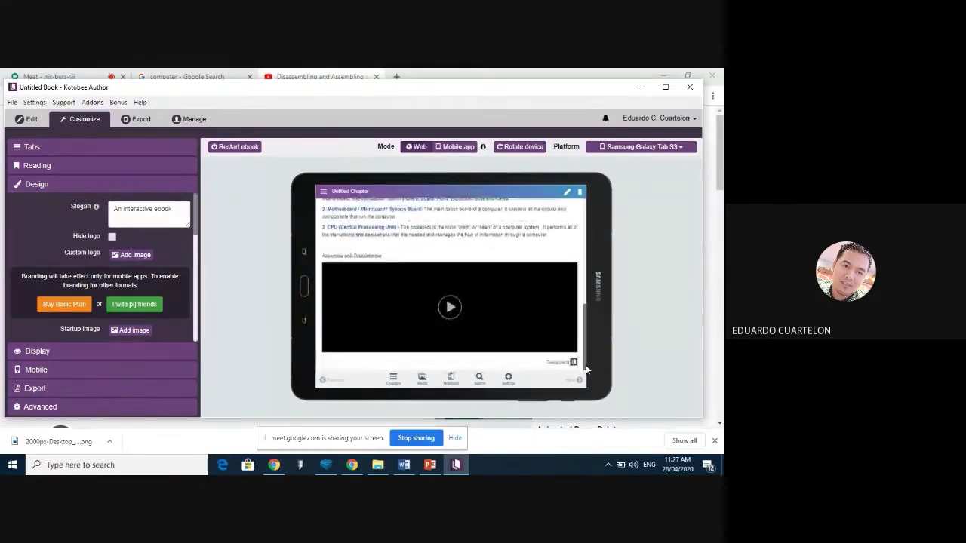
{"action": "left_click", "coordinate": [450, 307]}
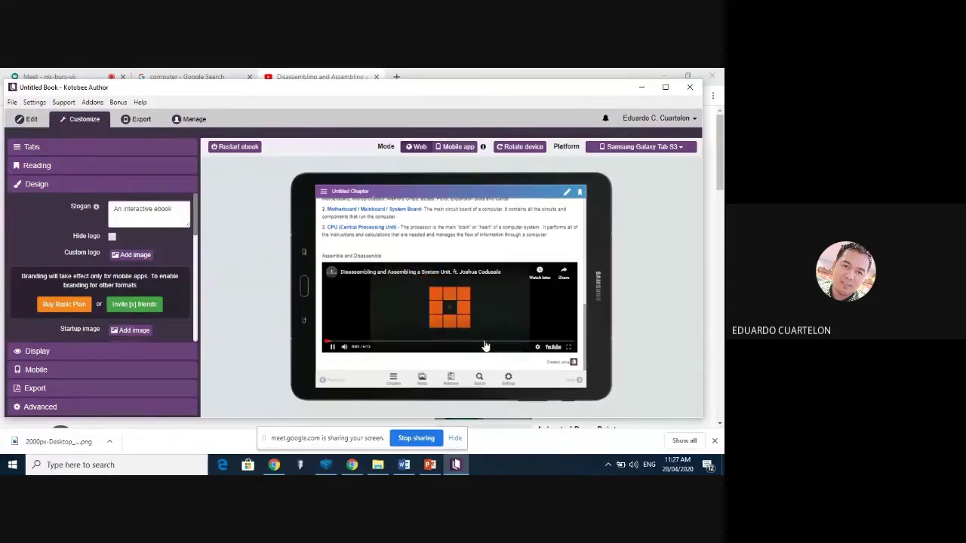
{"action": "left_click", "coordinate": [333, 348]}
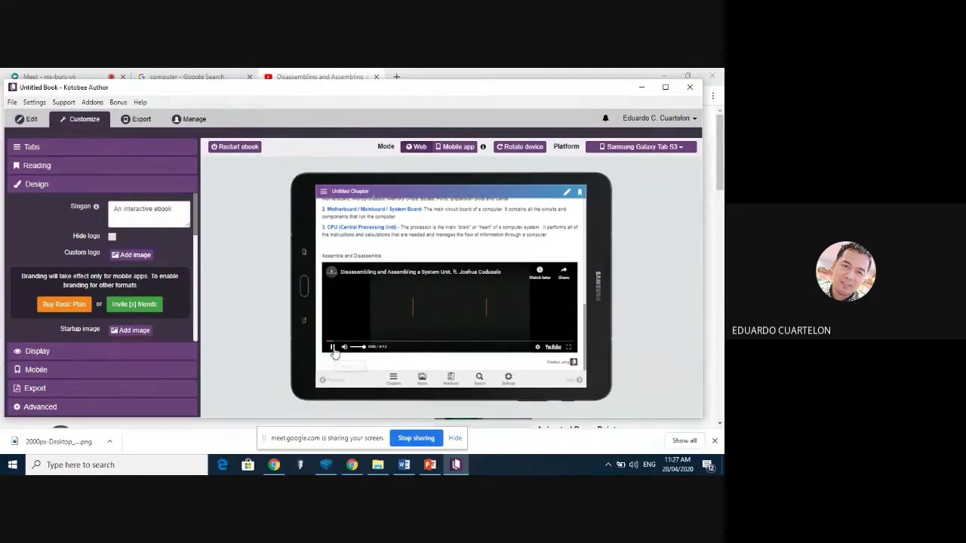
Step: Return to editing the chapter and start inserting a video from a local file on a new line below the embedded YouTube video
{"action": "left_click", "coordinate": [34, 121]}
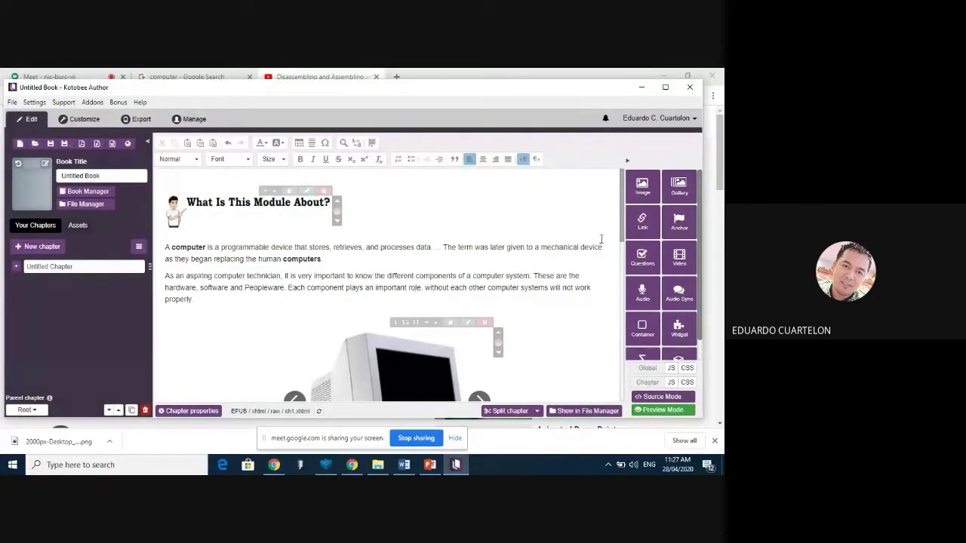
{"action": "scroll", "coordinate": [620, 241], "scroll_direction": "down", "scroll_amount": 10}
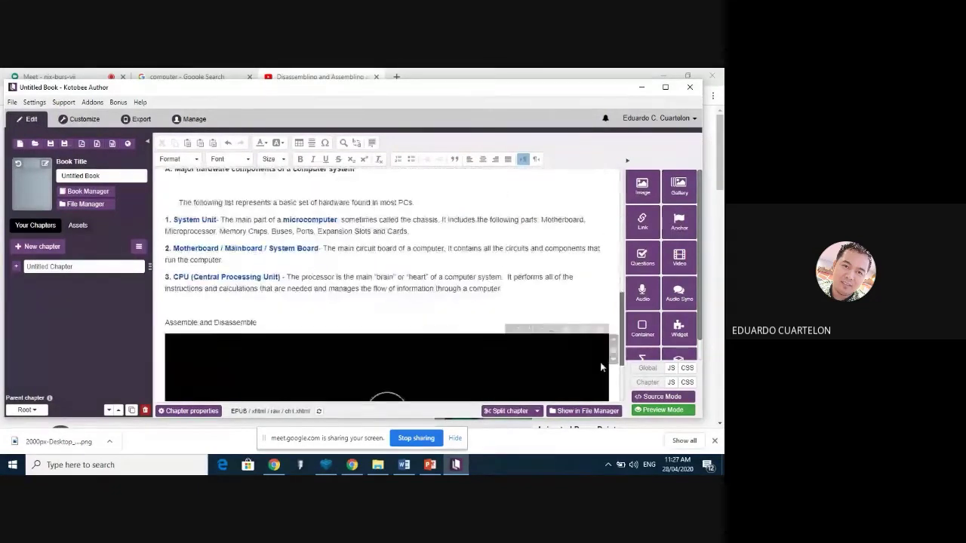
{"action": "left_click", "coordinate": [375, 389]}
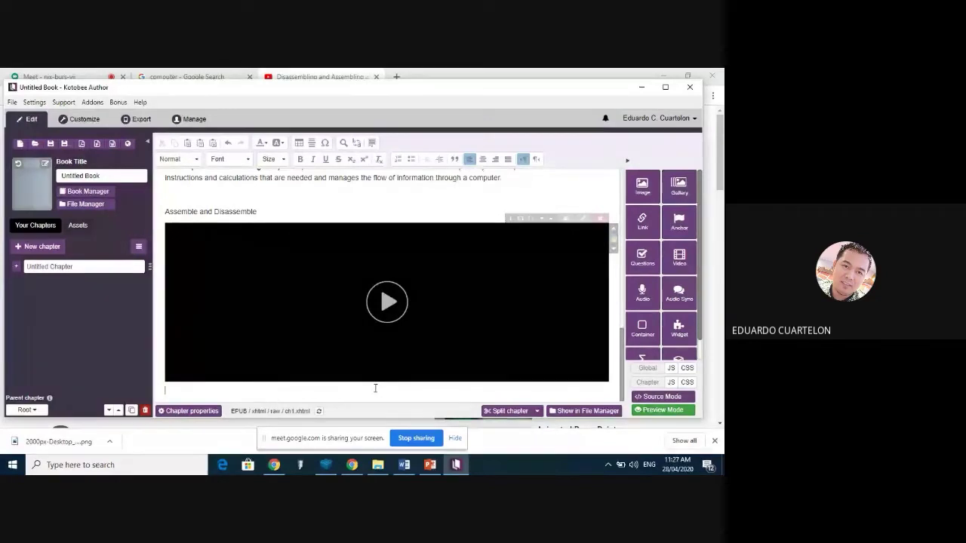
{"action": "key", "text": "Return"}
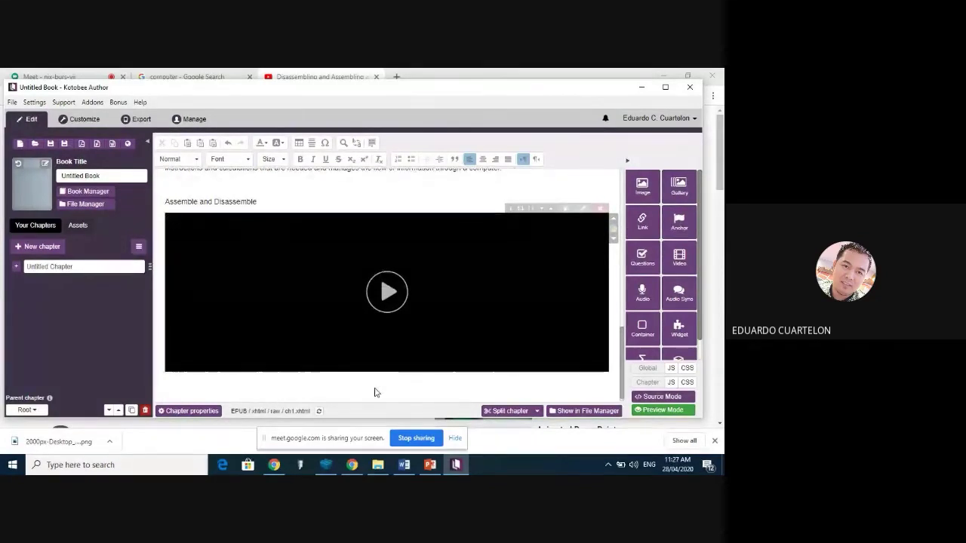
{"action": "left_click", "coordinate": [680, 256]}
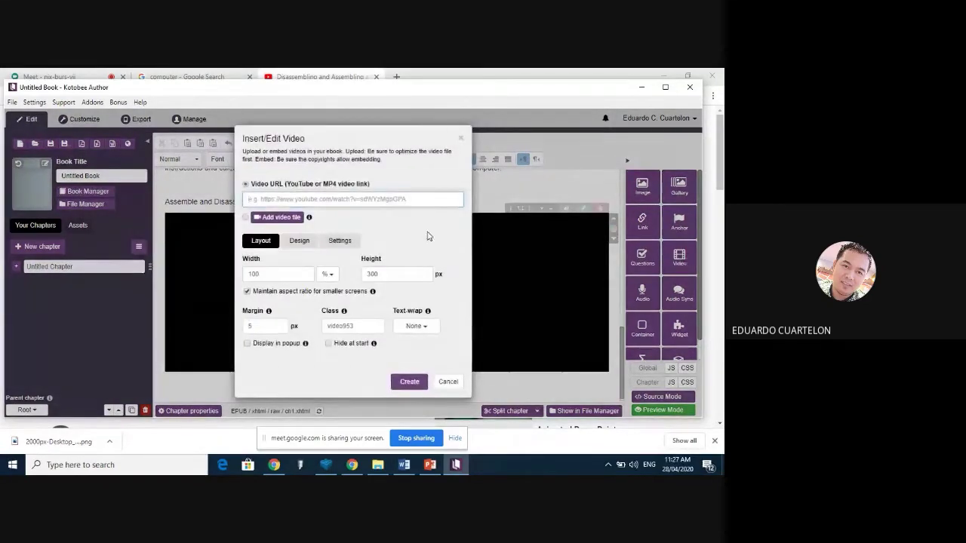
{"action": "left_click", "coordinate": [245, 217]}
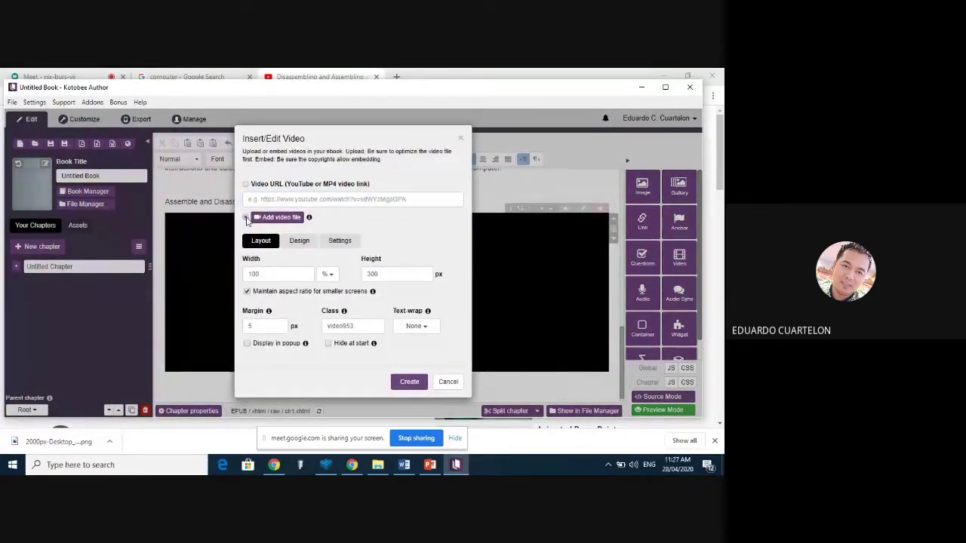
{"action": "left_click", "coordinate": [263, 218]}
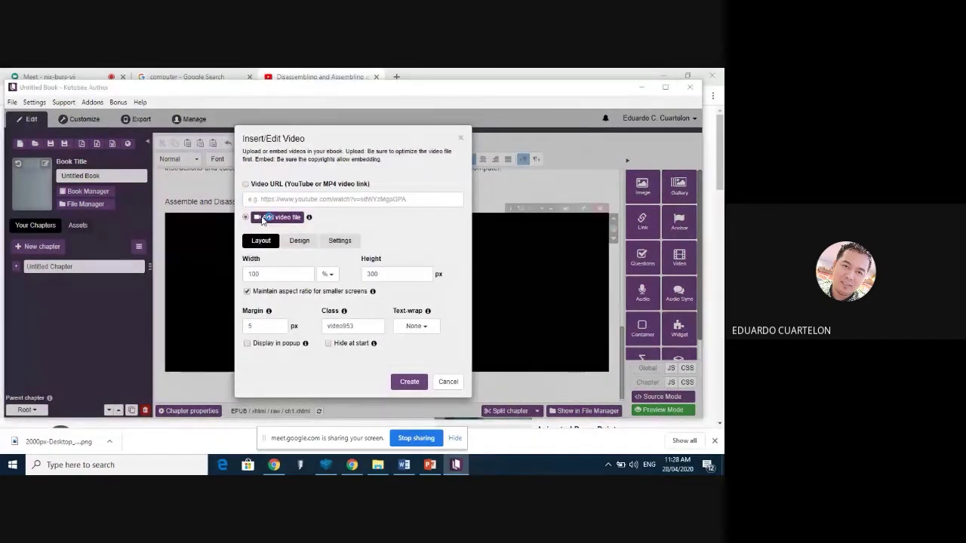
{"action": "left_click", "coordinate": [123, 187]}
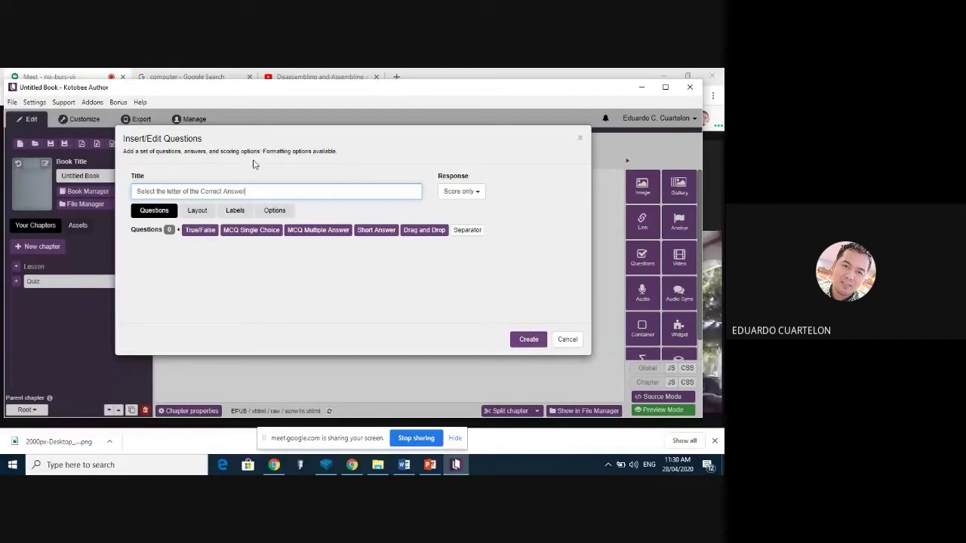
Step: Review the question set's button labels, such as Submit Answers, and return to its list of questions
{"action": "left_click", "coordinate": [236, 217]}
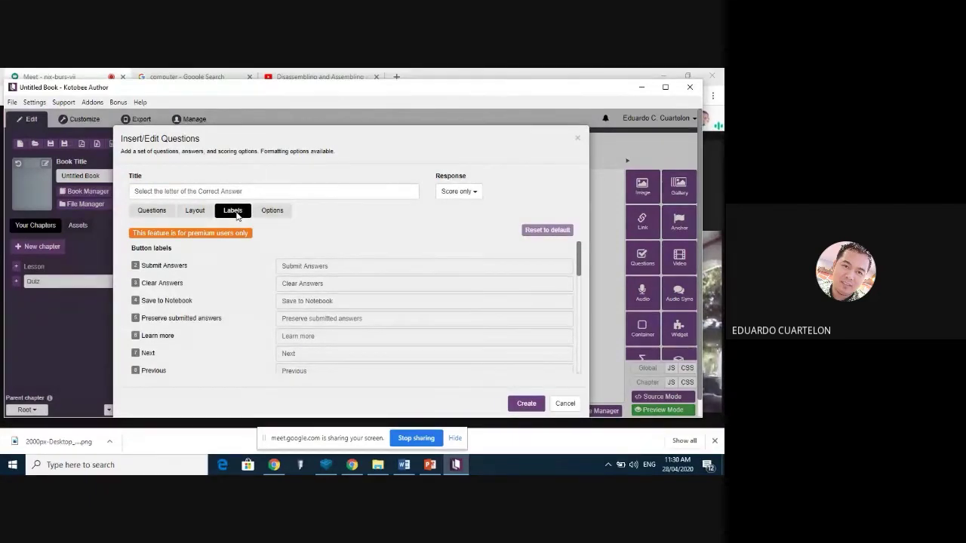
{"action": "double_click", "coordinate": [291, 268]}
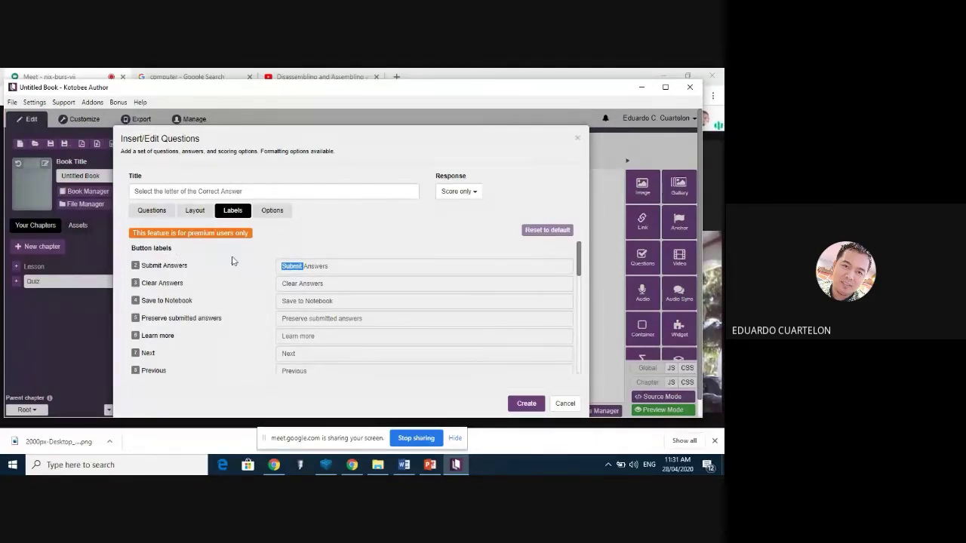
{"action": "left_click", "coordinate": [153, 210]}
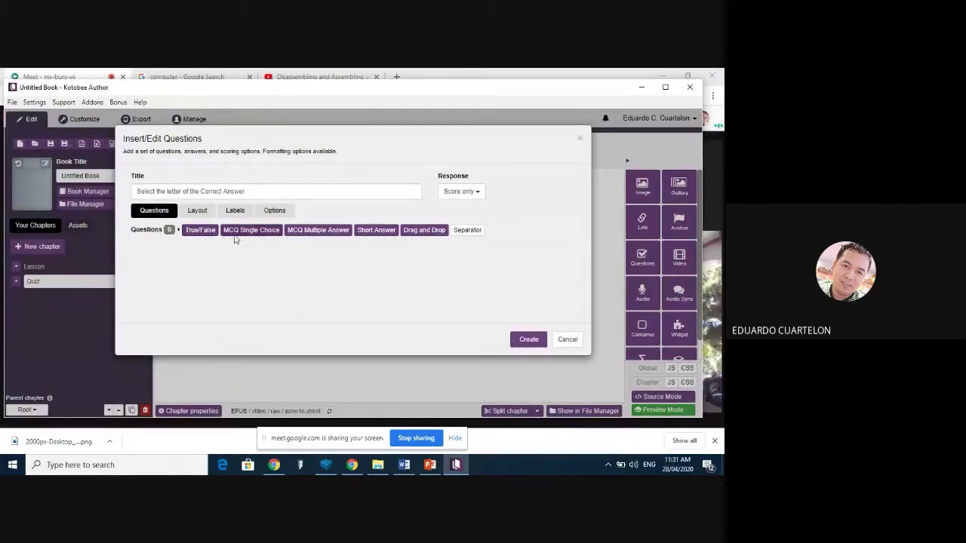
Step: Add a multiple-answer question with the first quiz question from the chs Word document, about the tool hardware stands on to prevent static electricity
{"action": "left_click", "coordinate": [315, 236]}
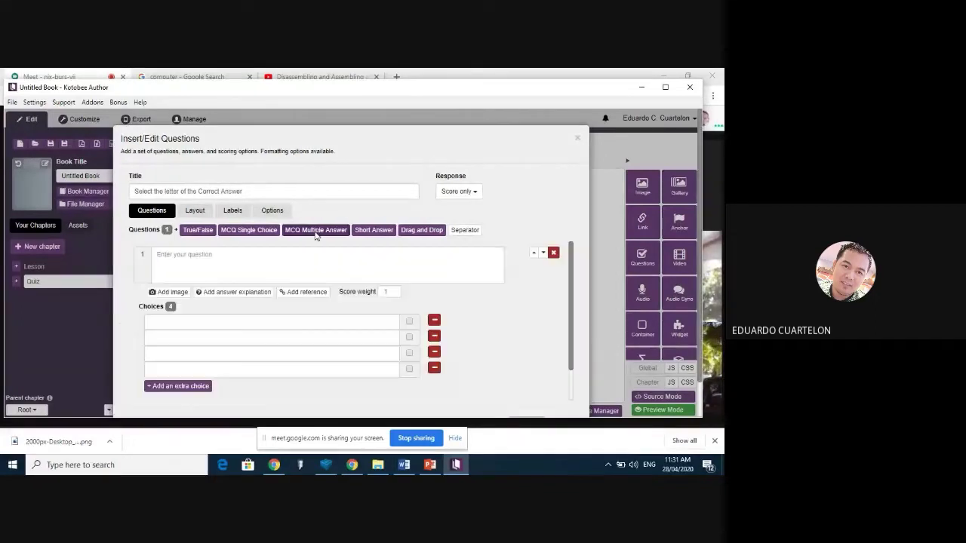
{"action": "left_click", "coordinate": [280, 257]}
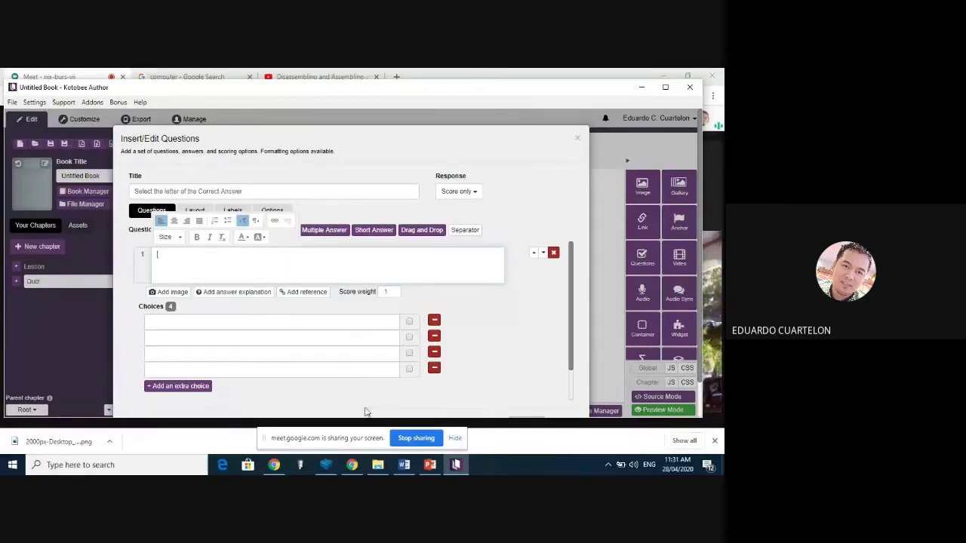
{"action": "mouse_move", "coordinate": [400, 468]}
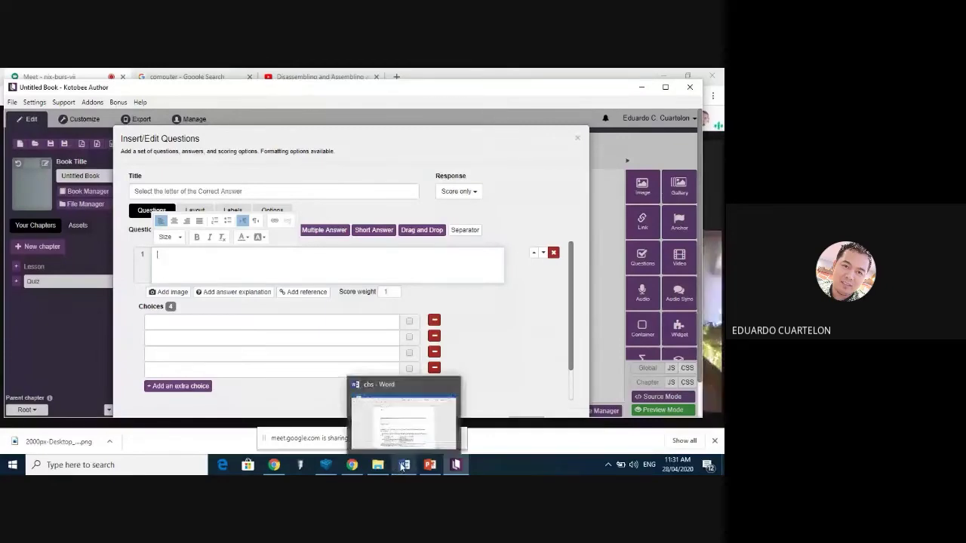
{"action": "mouse_move", "coordinate": [411, 444]}
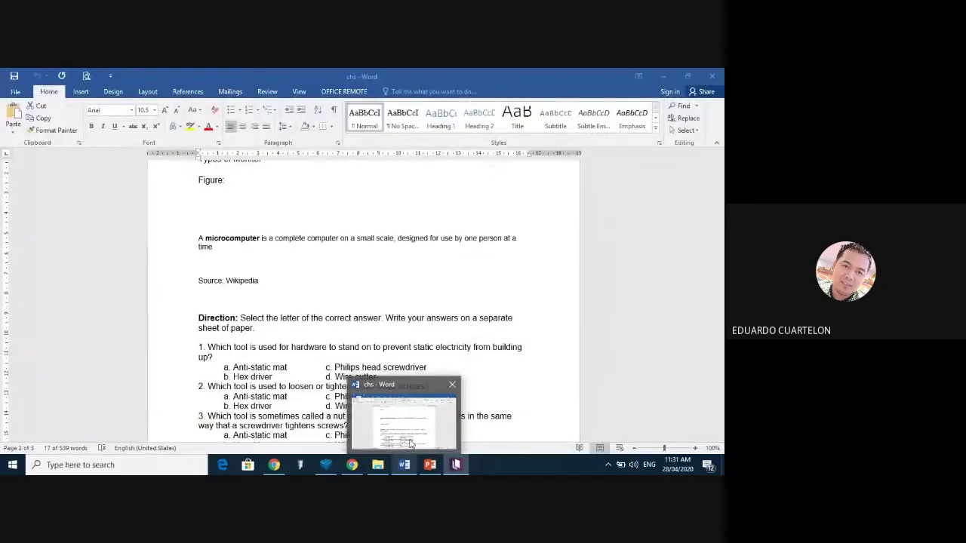
{"action": "left_click", "coordinate": [455, 465]}
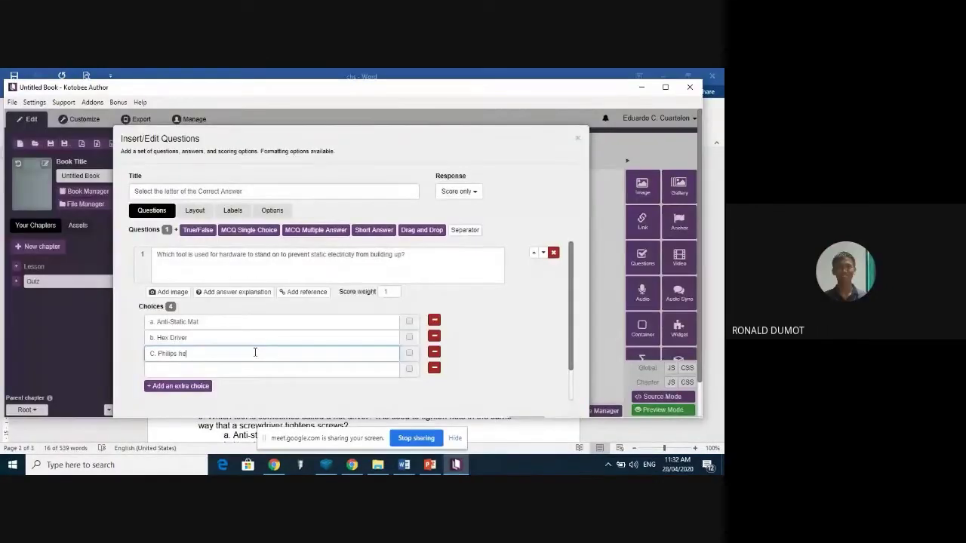
Step: Finish question 1's choices with "C. Philips head Scredriver" and "d. wire", and mark "a. Anti-Static Mat" as correct
{"action": "type", "text": "Scredriver"}
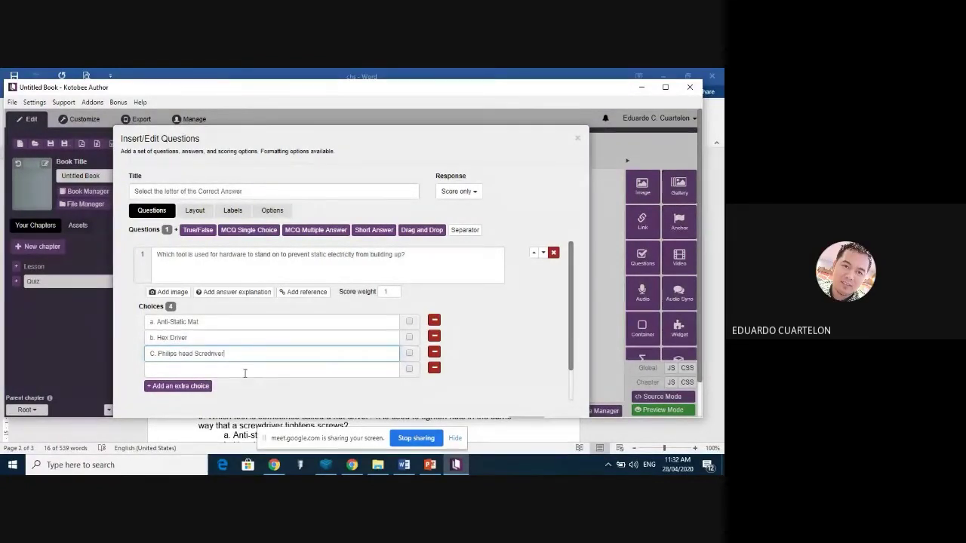
{"action": "left_click", "coordinate": [244, 371]}
{"action": "type", "text": "d. wire"}
{"action": "left_click", "coordinate": [409, 321]}
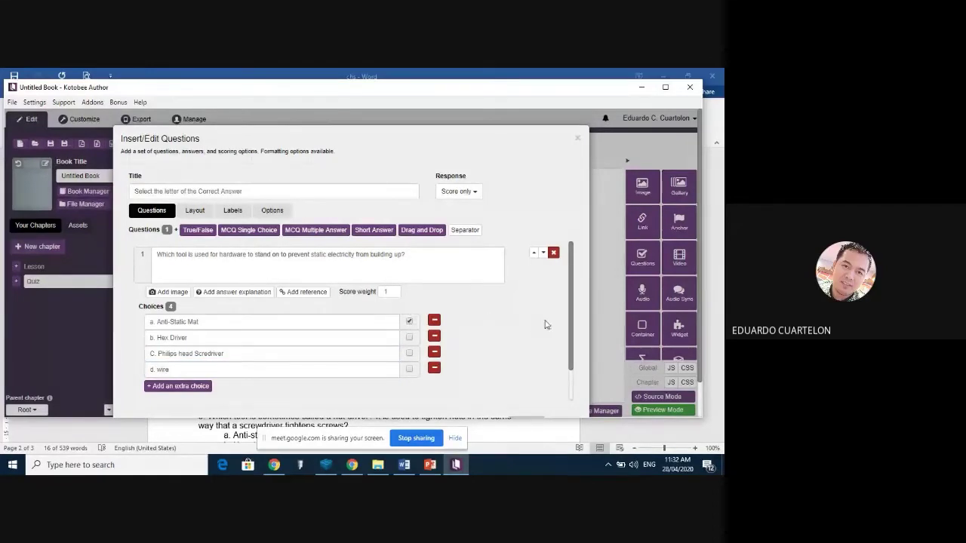
Step: Add a second multiple-answer question and copy in "Which tool is used to loosen or tighten cross-head screws?" from the chs Word document
{"action": "left_click_drag", "start_coordinate": [571, 322], "coordinate": [571, 332]}
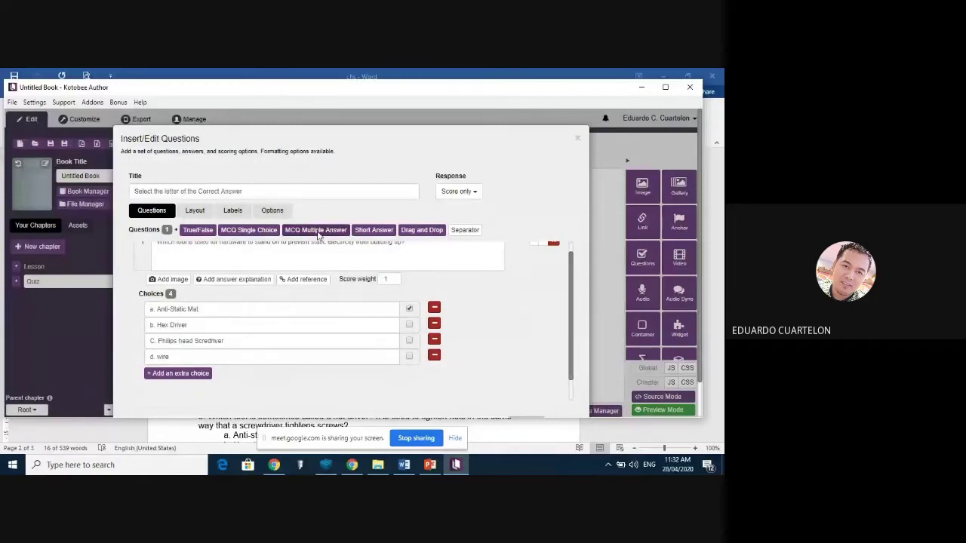
{"action": "left_click", "coordinate": [318, 232]}
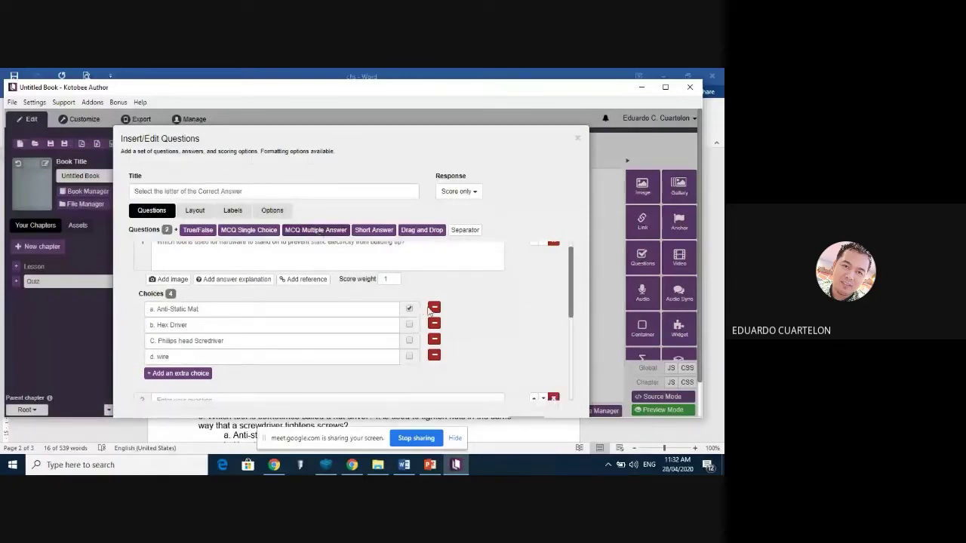
{"action": "left_click_drag", "start_coordinate": [574, 286], "coordinate": [571, 320]}
{"action": "left_click", "coordinate": [316, 346]}
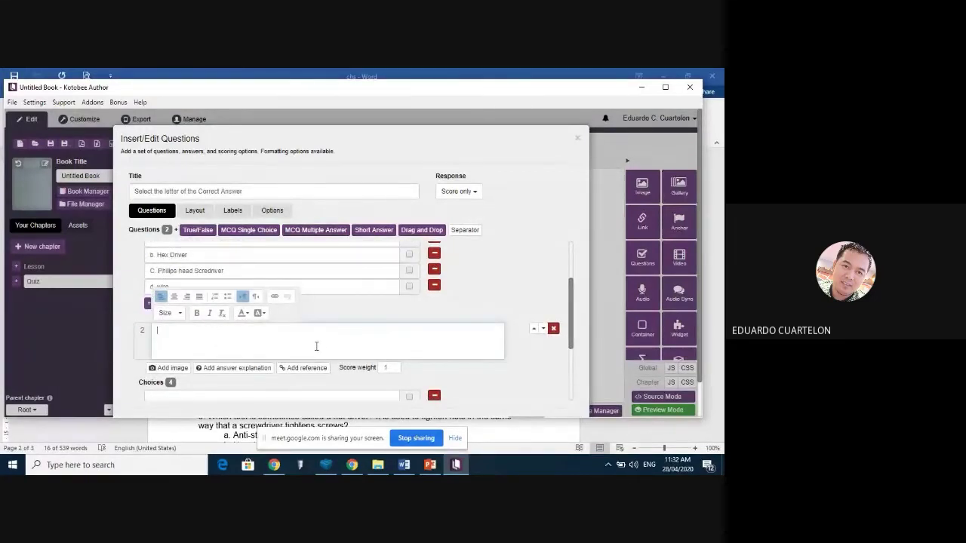
{"action": "left_click", "coordinate": [404, 464]}
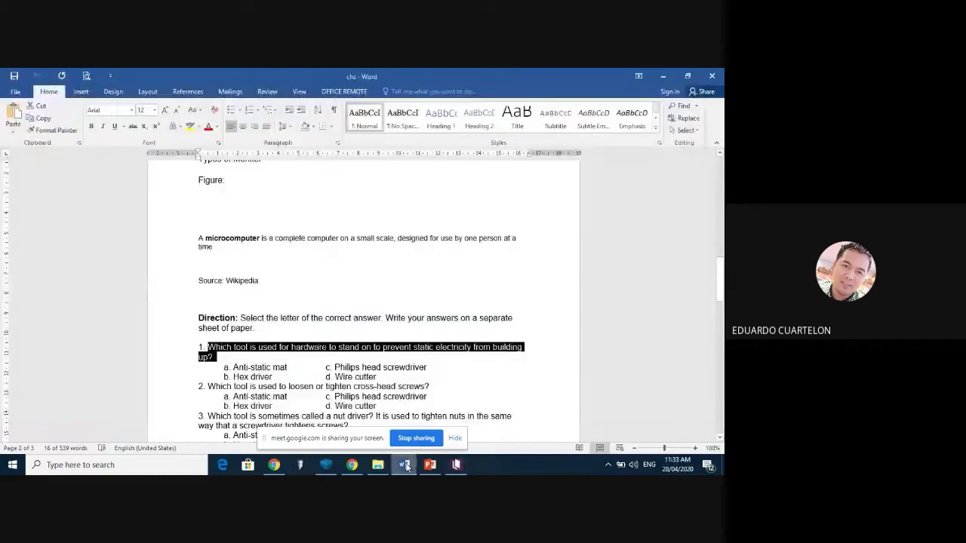
{"action": "left_click_drag", "start_coordinate": [719, 294], "coordinate": [719, 307]}
{"action": "left_click_drag", "start_coordinate": [431, 278], "coordinate": [223, 281]}
{"action": "key", "text": "ctrl+c"}
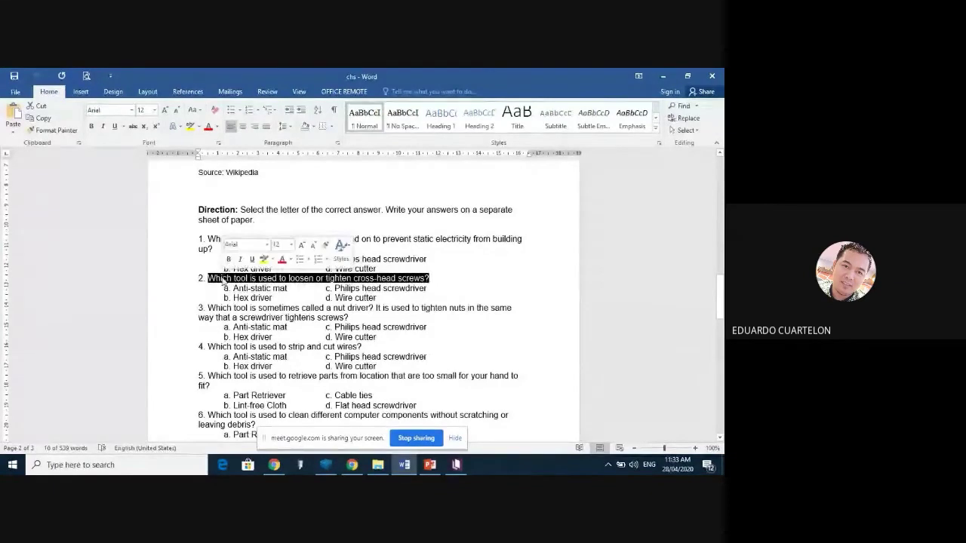
{"action": "left_click", "coordinate": [456, 464]}
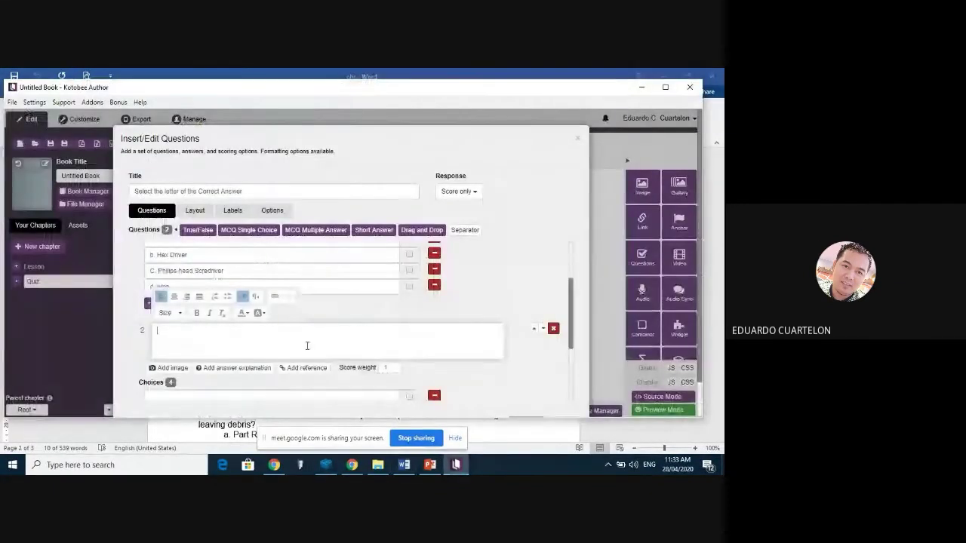
{"action": "key", "text": "ctrl+v"}
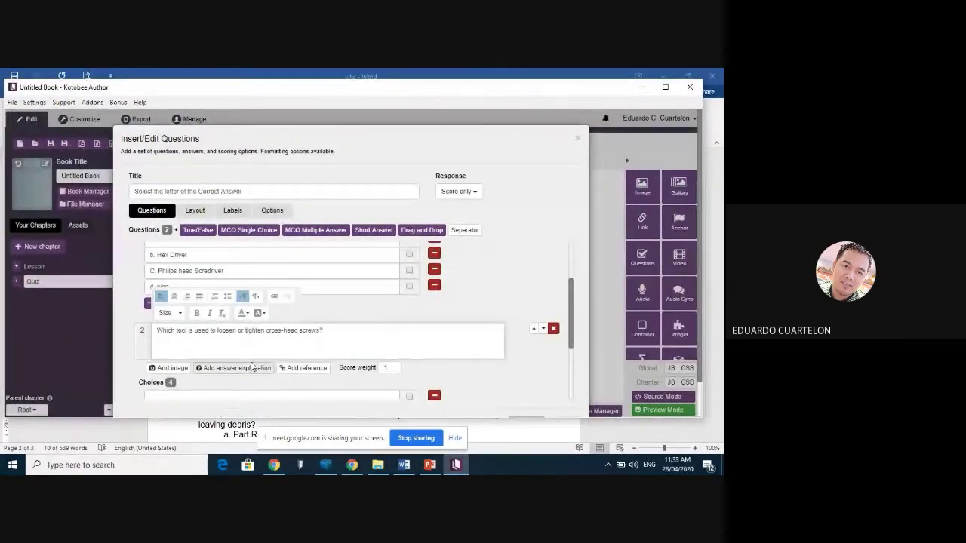
Step: Enter "a. Anti-Static Mat" and "b. Hex Driver" as the first two choices of question 2
{"action": "left_click_drag", "start_coordinate": [572, 341], "coordinate": [575, 365]}
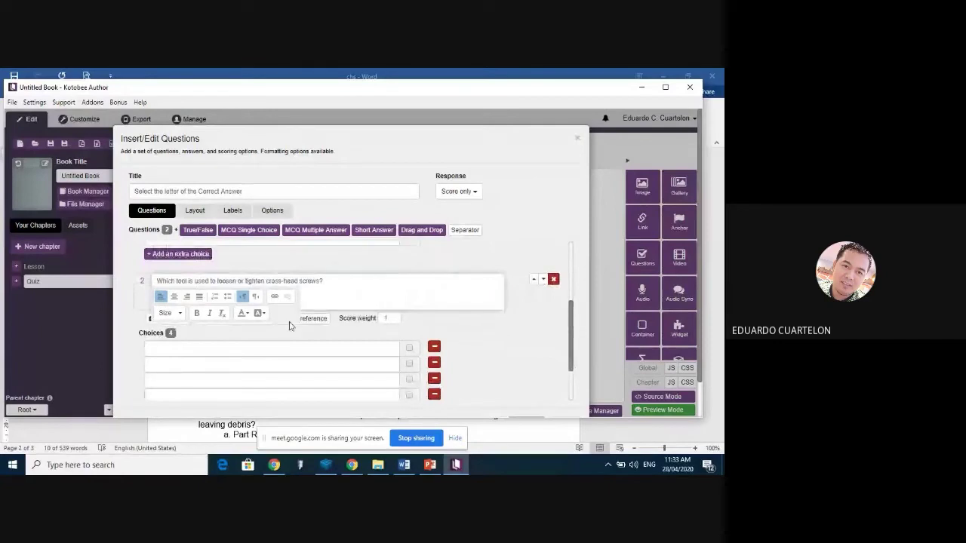
{"action": "left_click", "coordinate": [291, 350]}
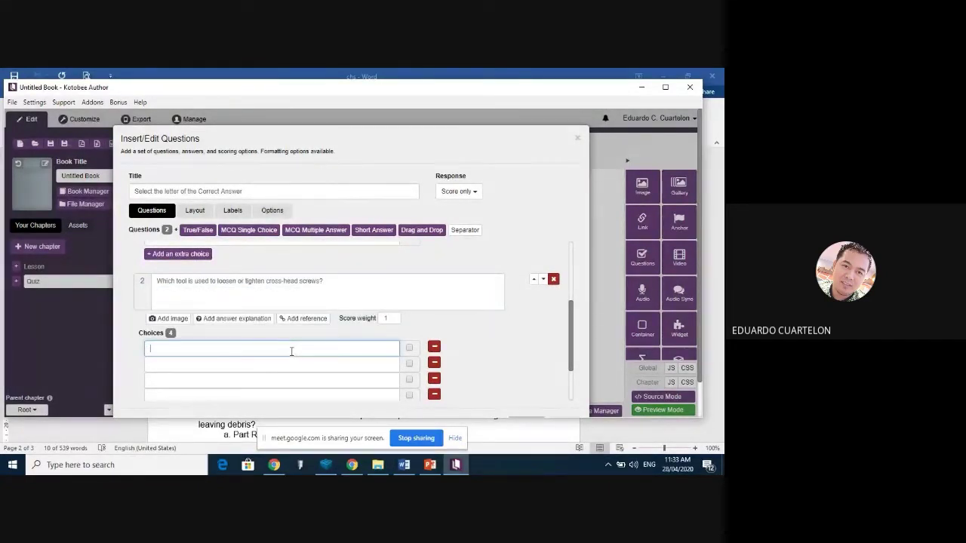
{"action": "type", "text": "a. Anti-Static Matb."}
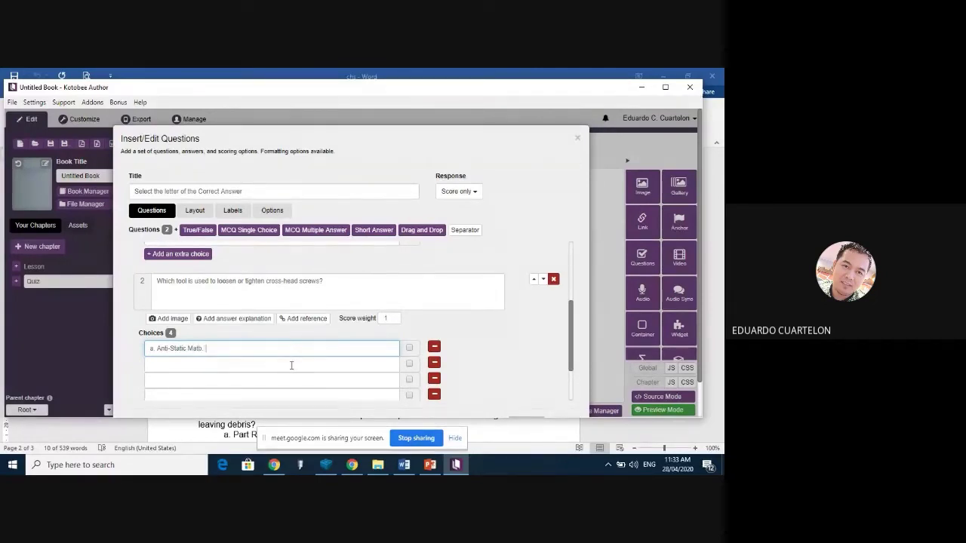
{"action": "type", "text": "Hex Driver"}
{"action": "key", "text": "BackSpace"}
{"action": "key", "text": "BackSpace"}
{"action": "key", "text": "BackSpace"}
{"action": "key", "text": "BackSpace"}
{"action": "key", "text": "BackSpace"}
{"action": "key", "text": "BackSpace"}
{"action": "key", "text": "BackSpace"}
{"action": "key", "text": "BackSpace"}
{"action": "key", "text": "BackSpace"}
{"action": "left_click", "coordinate": [291, 365]}
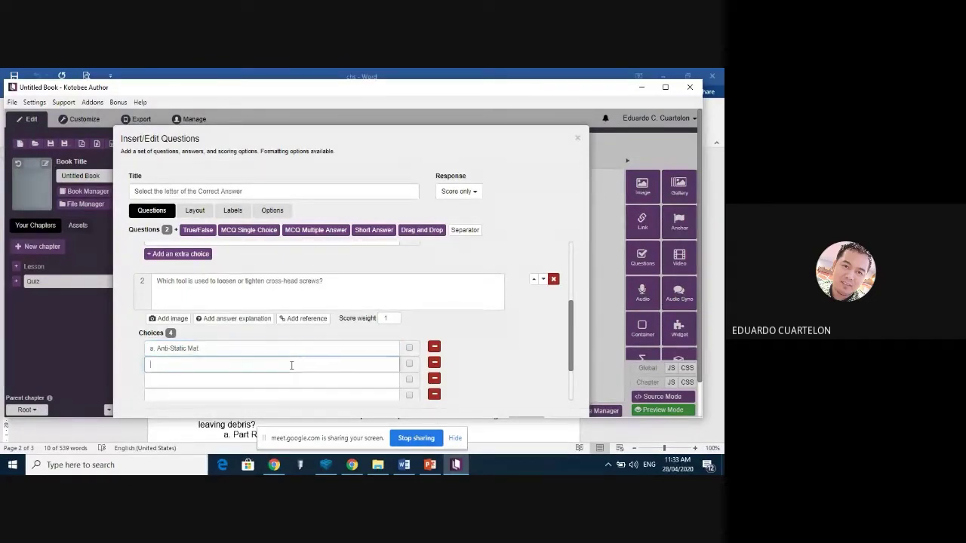
{"action": "type", "text": "b. Antix Driver"}
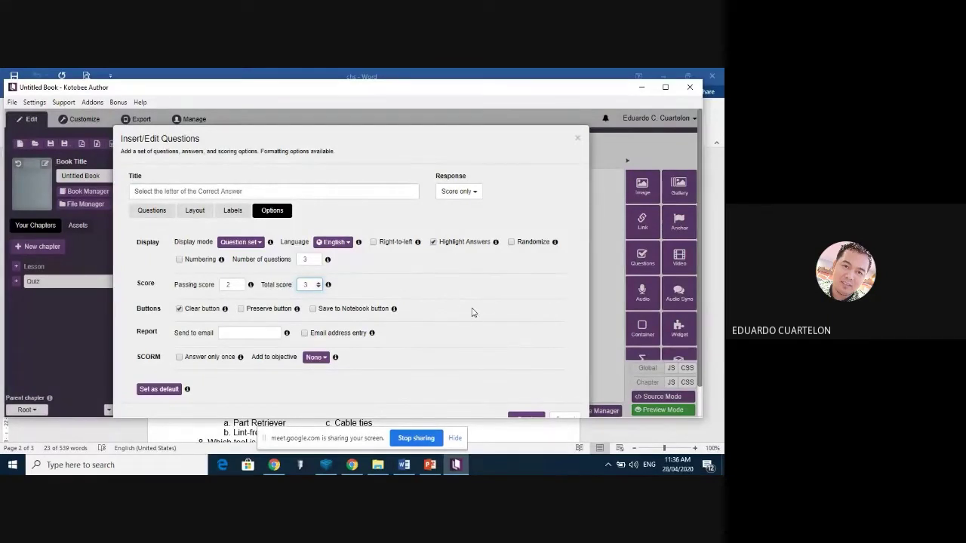
Step: Set the question set's response to "Score and answer report"
{"action": "left_click", "coordinate": [468, 194]}
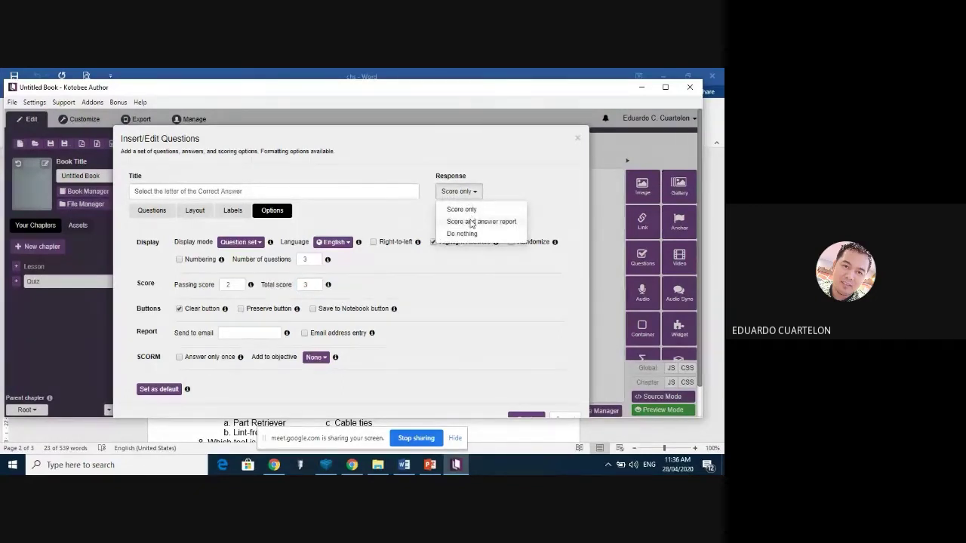
{"action": "left_click", "coordinate": [471, 222]}
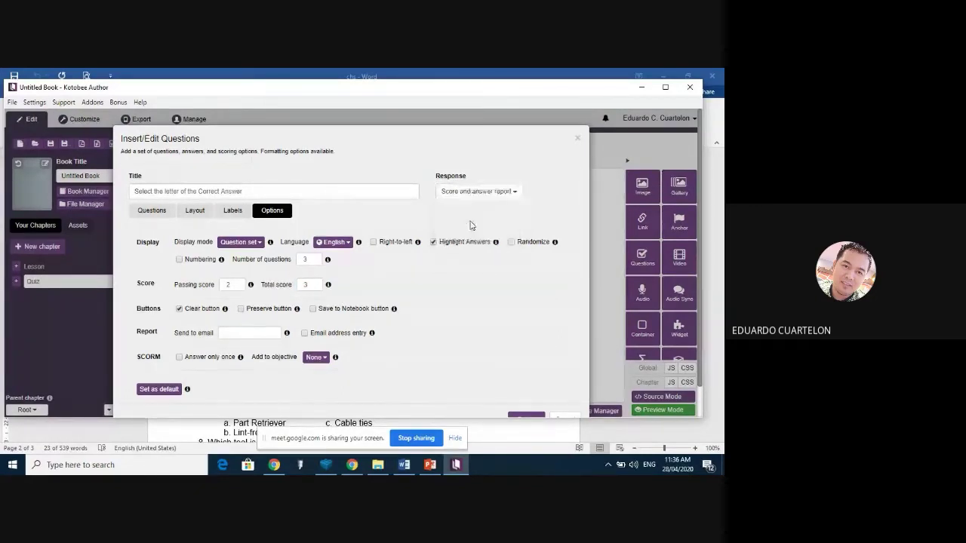